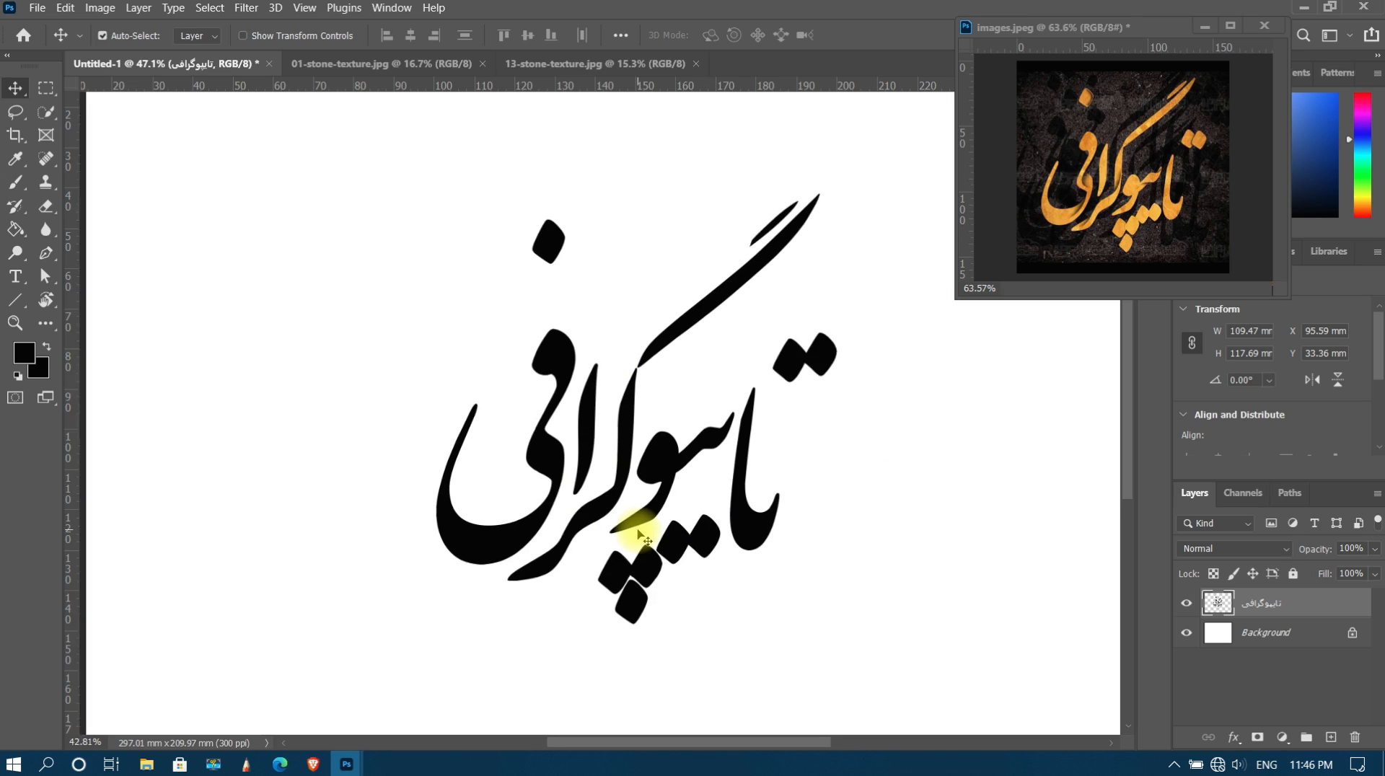
scroll(638, 532, "up", 1)
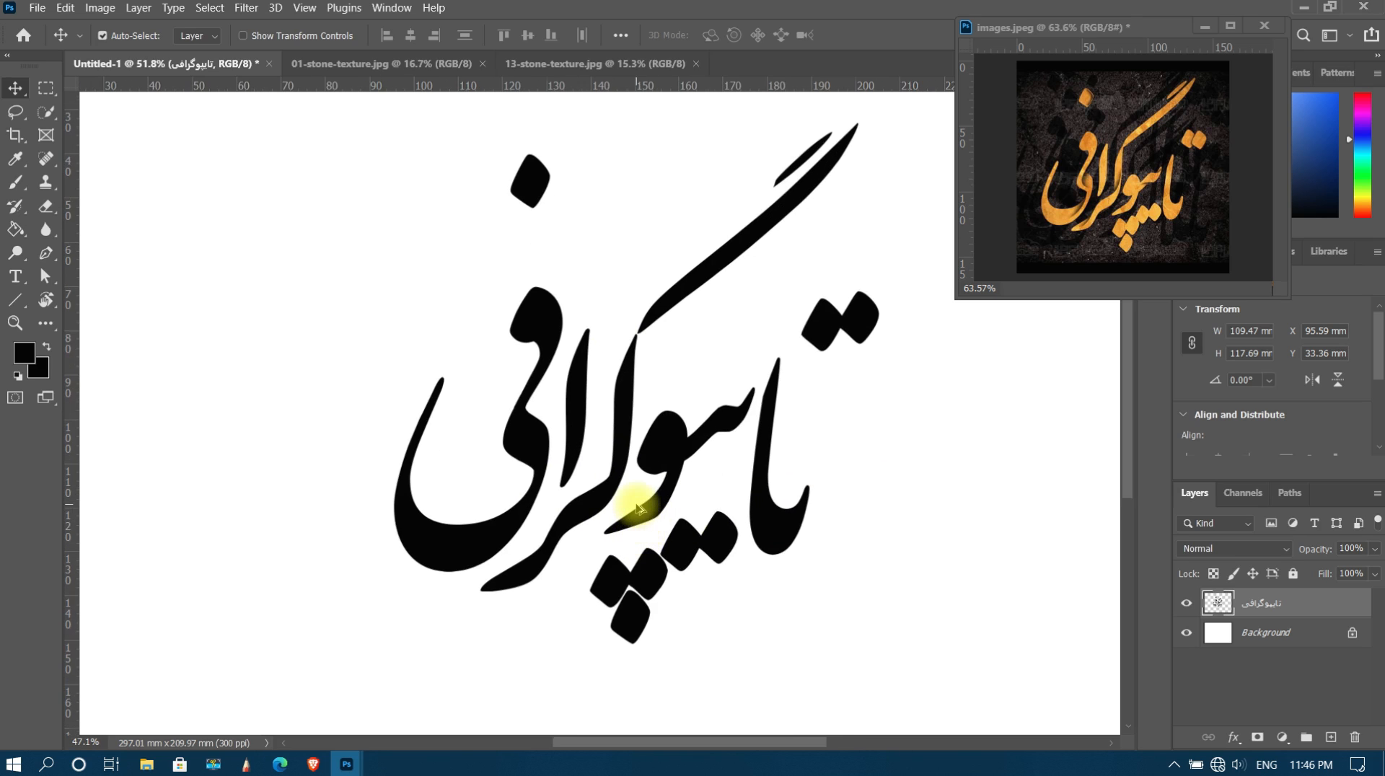
scroll(639, 508, "down", 1)
scroll(711, 358, "up", 1)
scroll(711, 365, "down", 1)
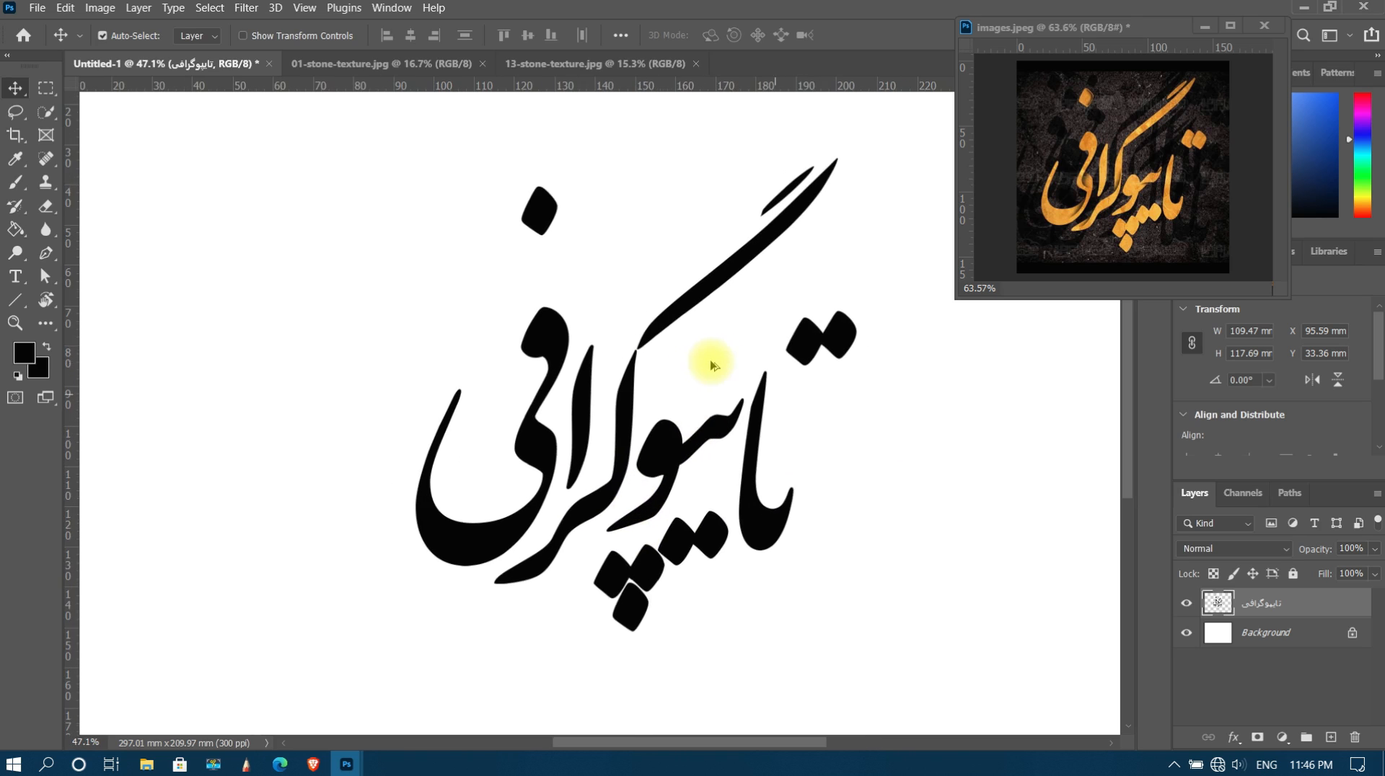
scroll(713, 369, "down", 1)
scroll(713, 369, "up", 2)
scroll(713, 369, "down", 1)
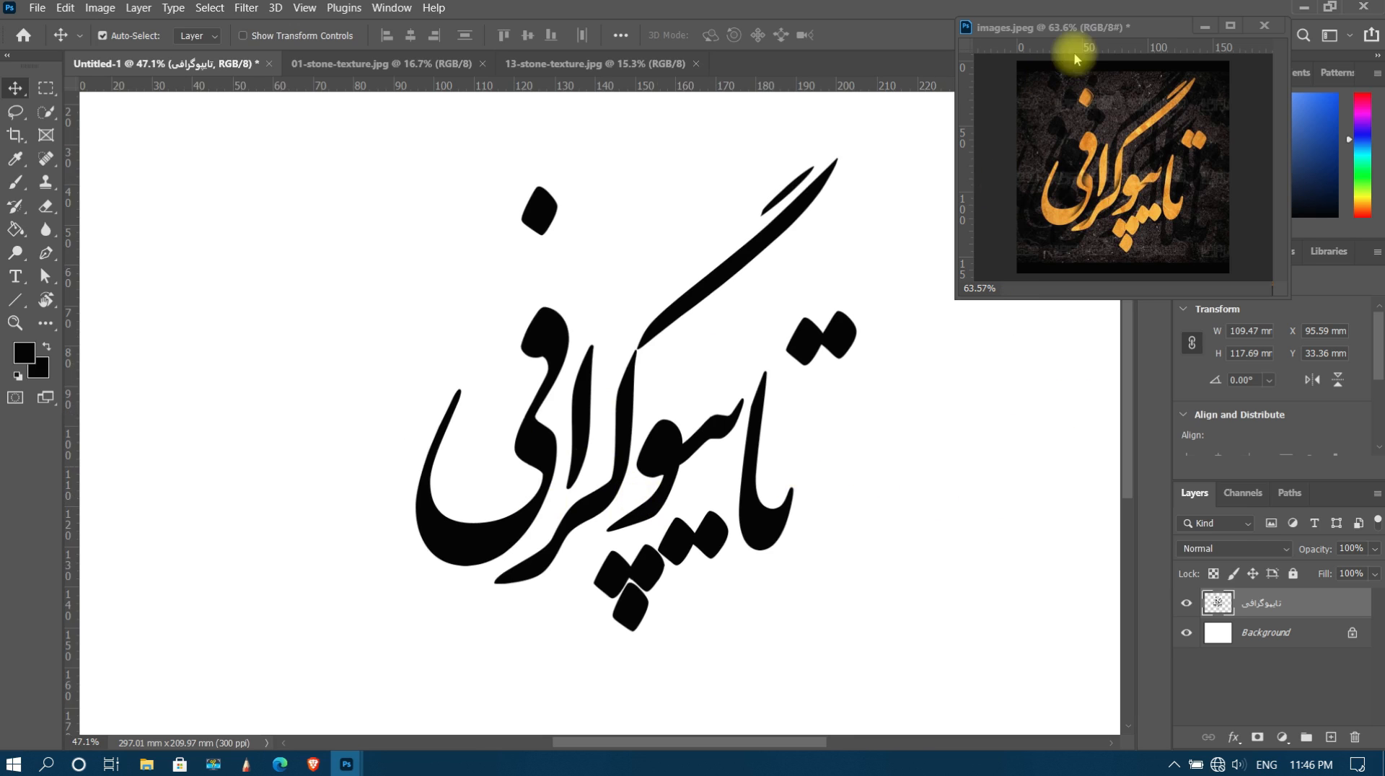
- Move the images.jpeg reference window to the other side of the canvas and load the black lettering layer's outline as a selection in Untitled-1
left_click_drag(505, 200, 272, 108)
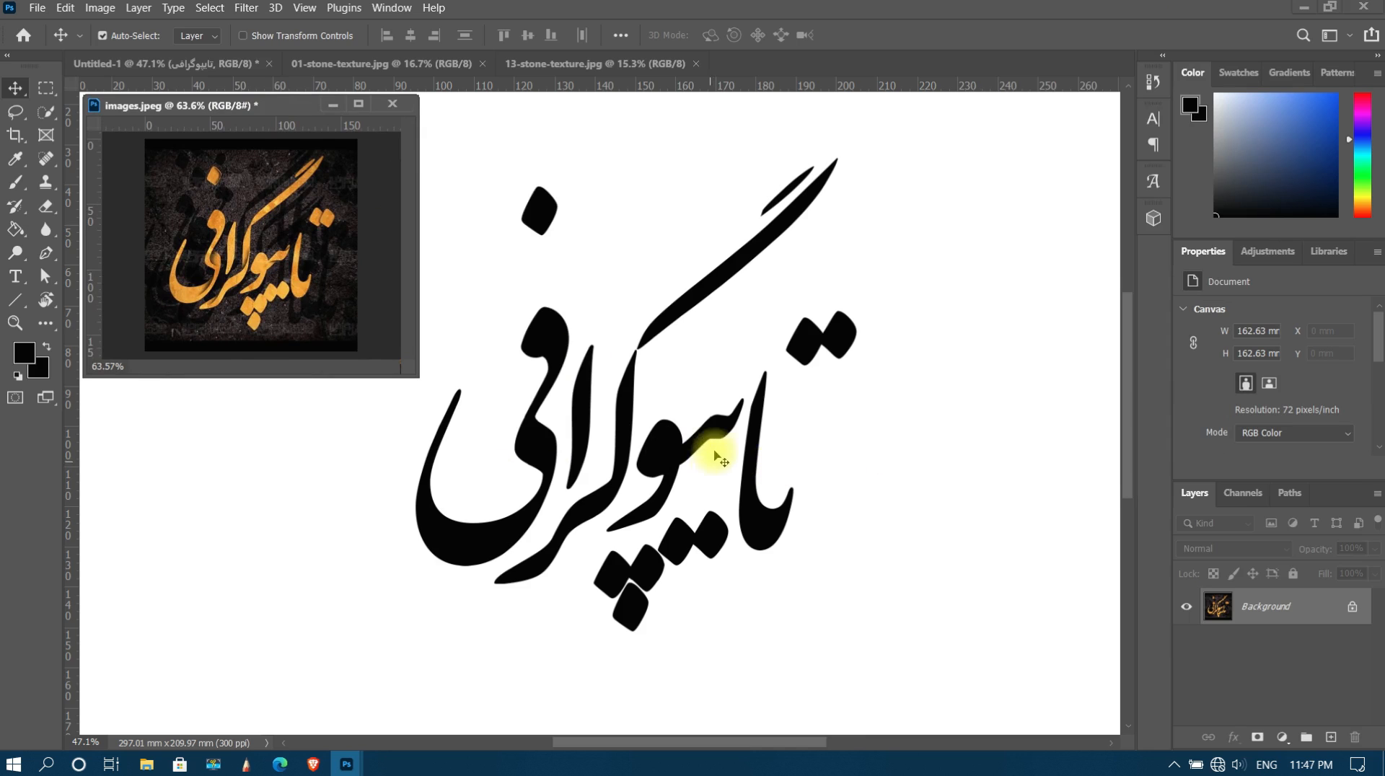
left_click(634, 474)
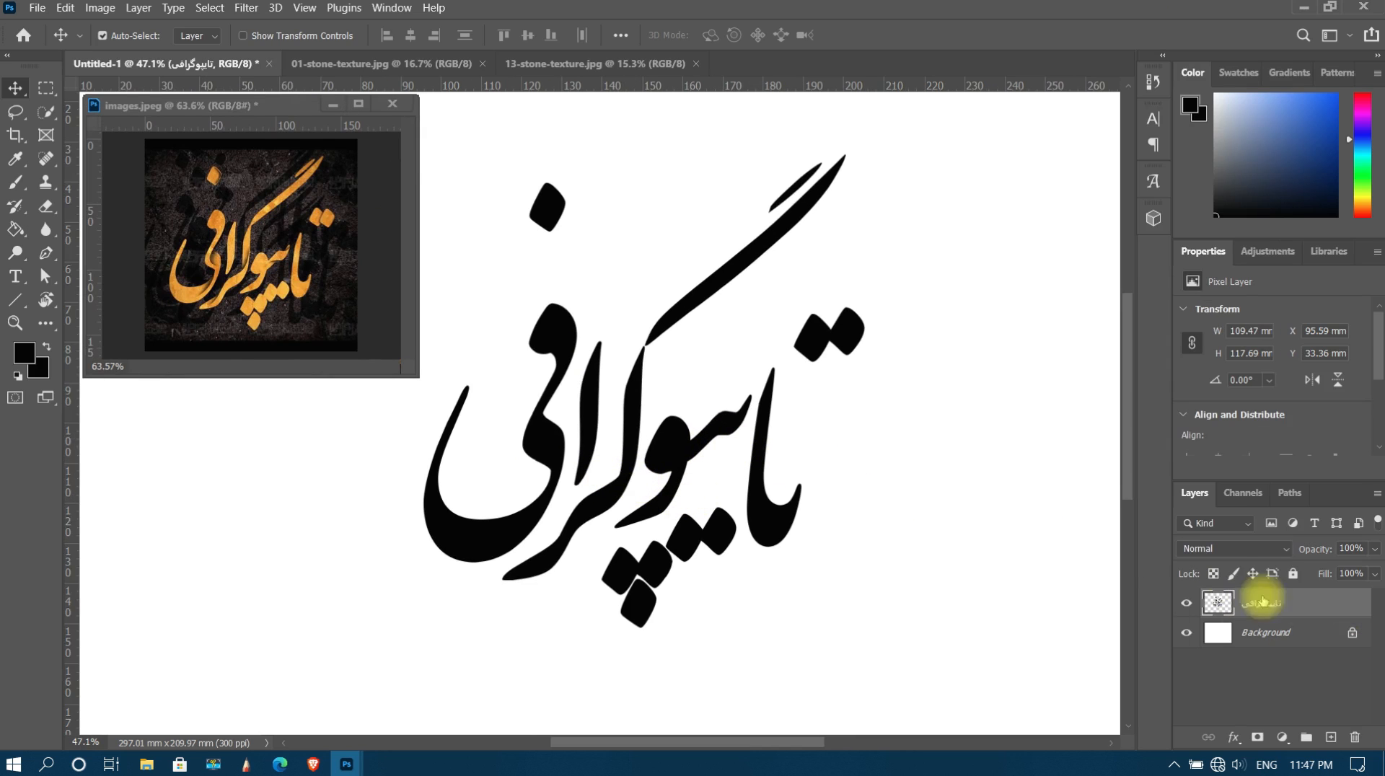
left_click(1218, 605, "ctrl")
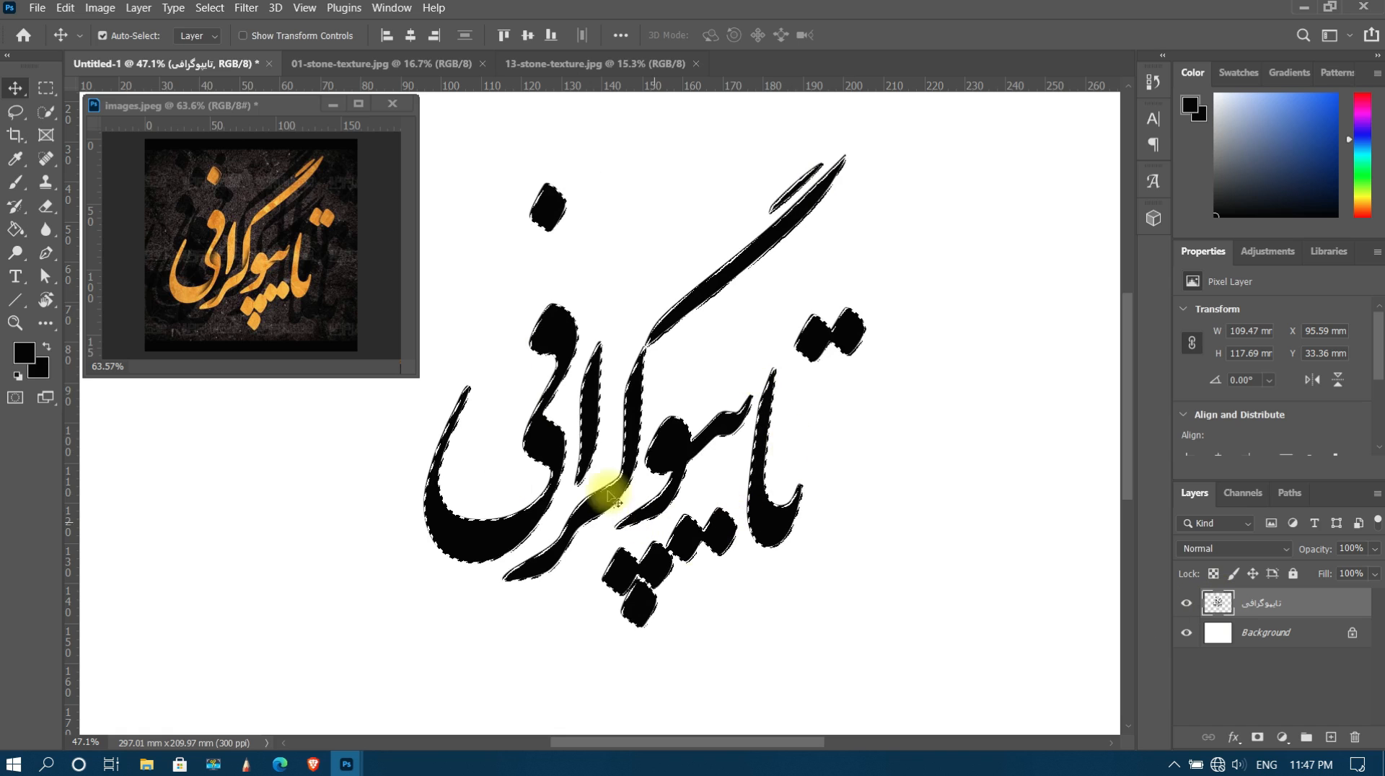
scroll(598, 485, "up", 1)
scroll(598, 485, "down", 1)
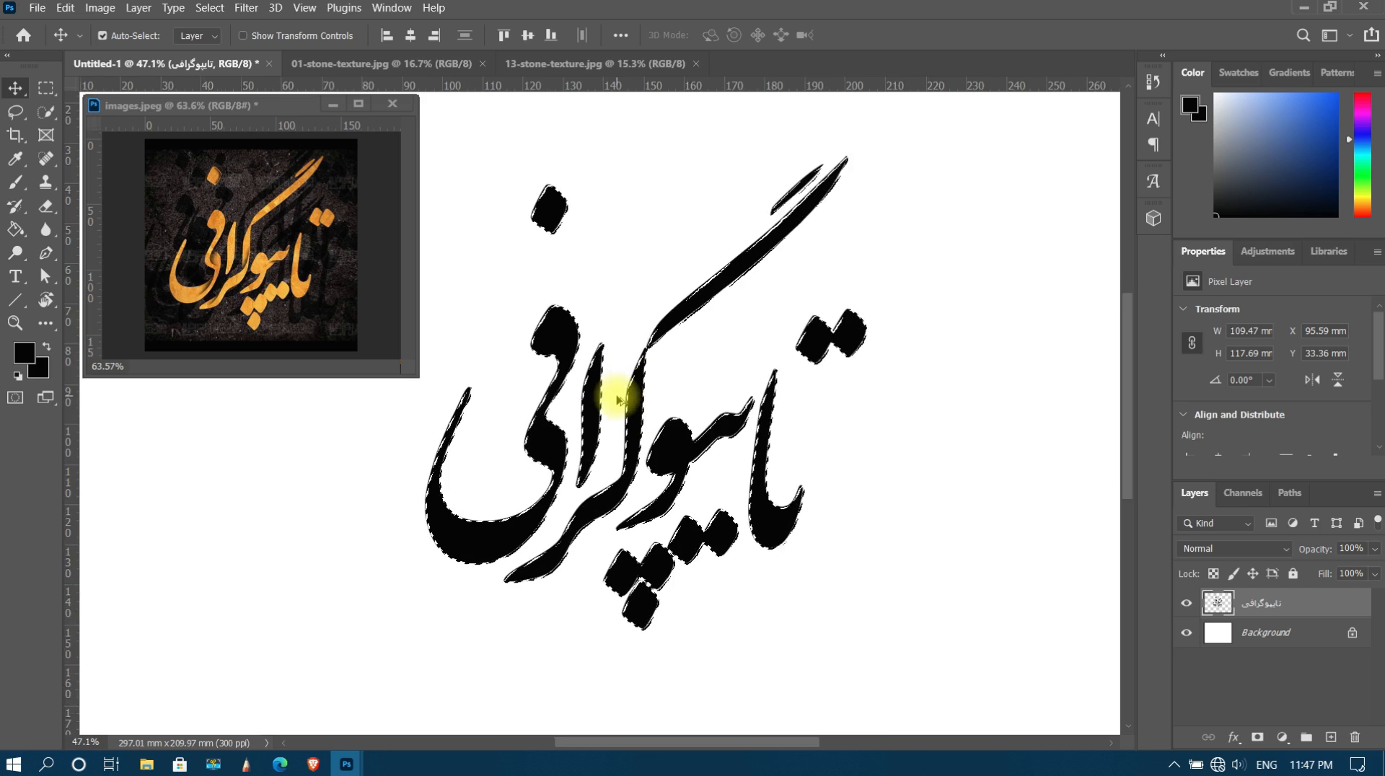
scroll(629, 394, "up", 1)
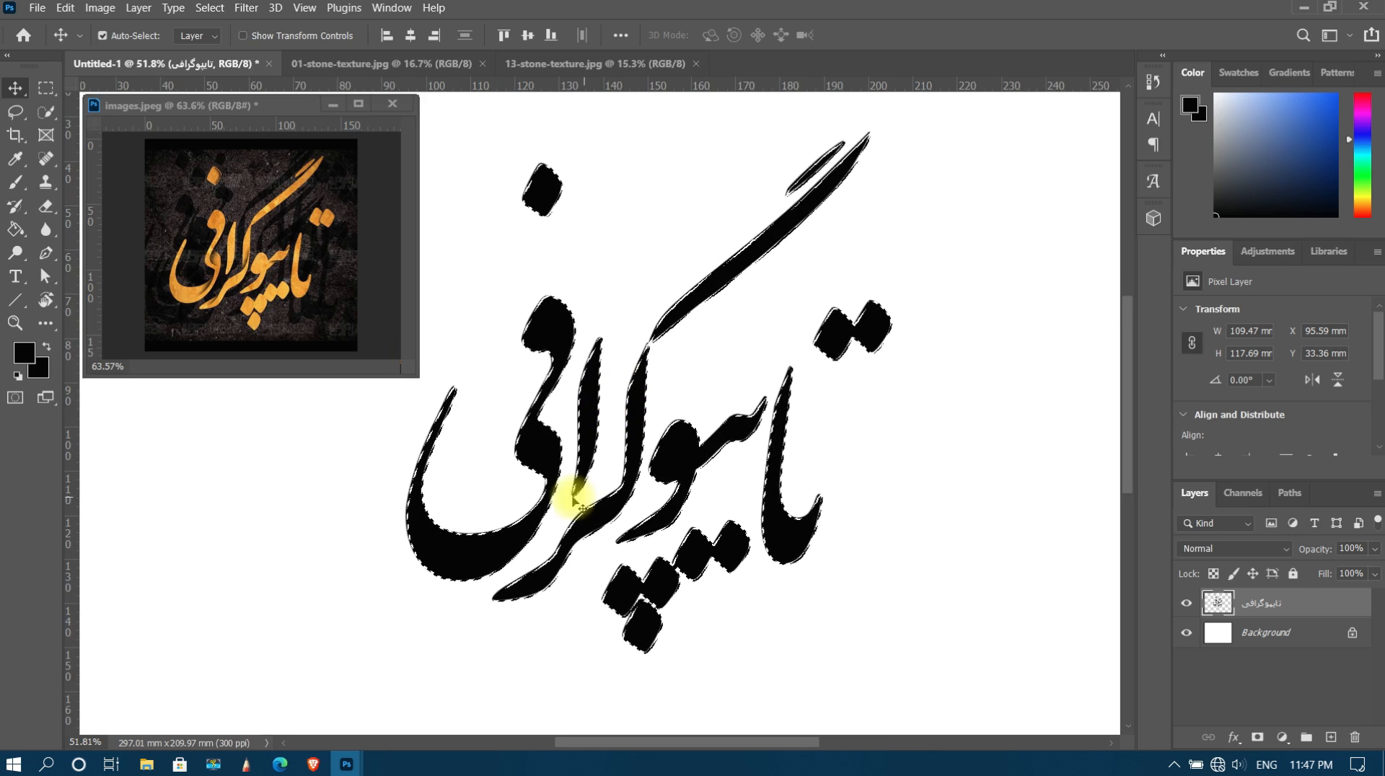
- Sample the orange of the lettering in images.jpeg as the foreground color with the Eyedropper and return to the Untitled-1 document
left_click(15, 158)
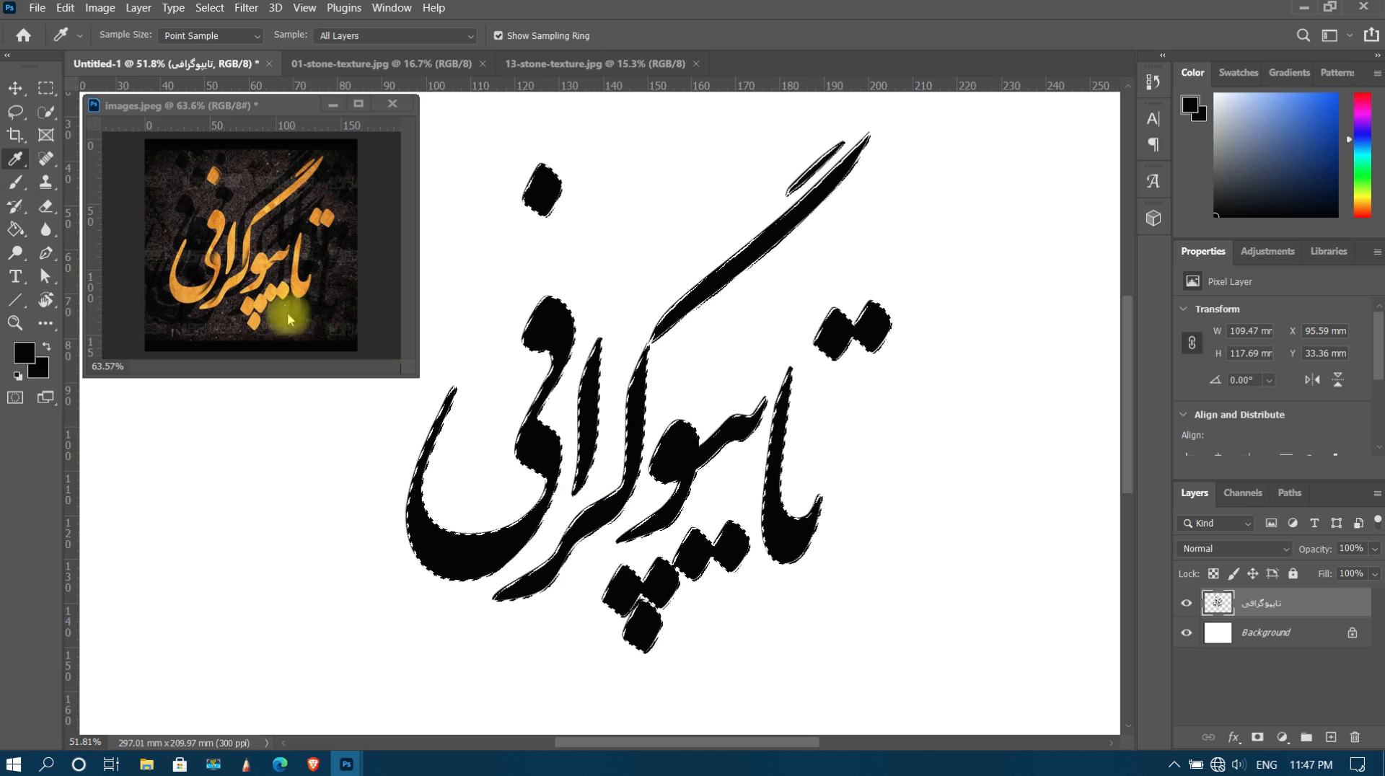
scroll(223, 243, "up", 1)
scroll(224, 246, "down", 1)
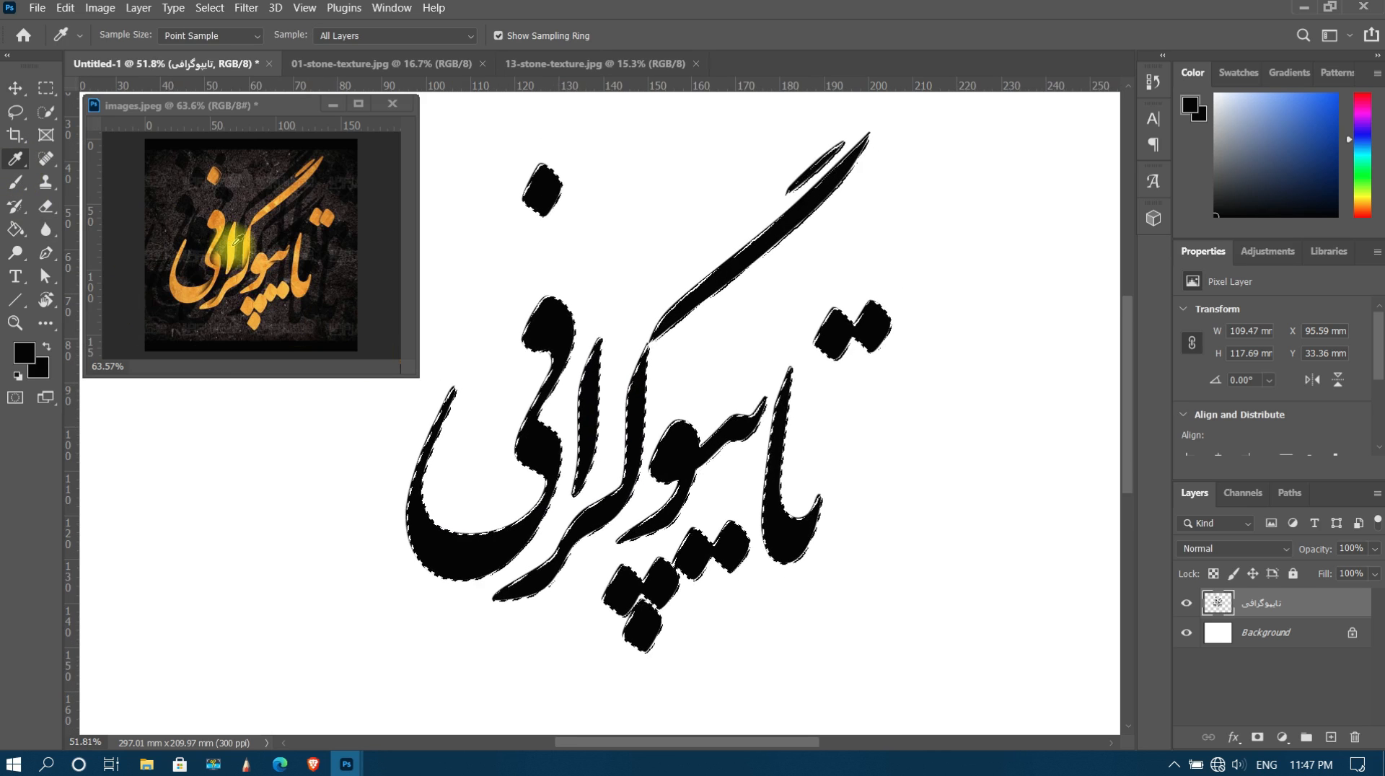
left_click(234, 242)
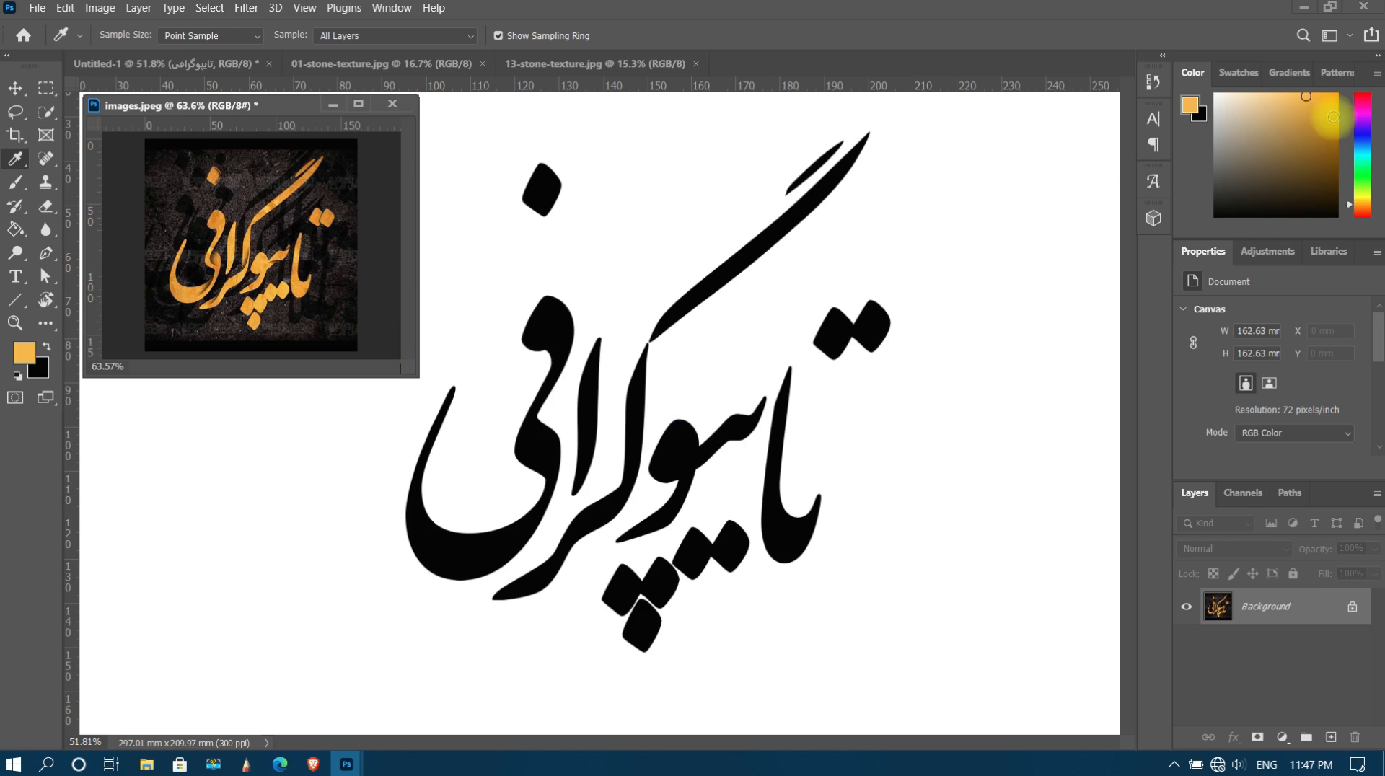
left_click(15, 88)
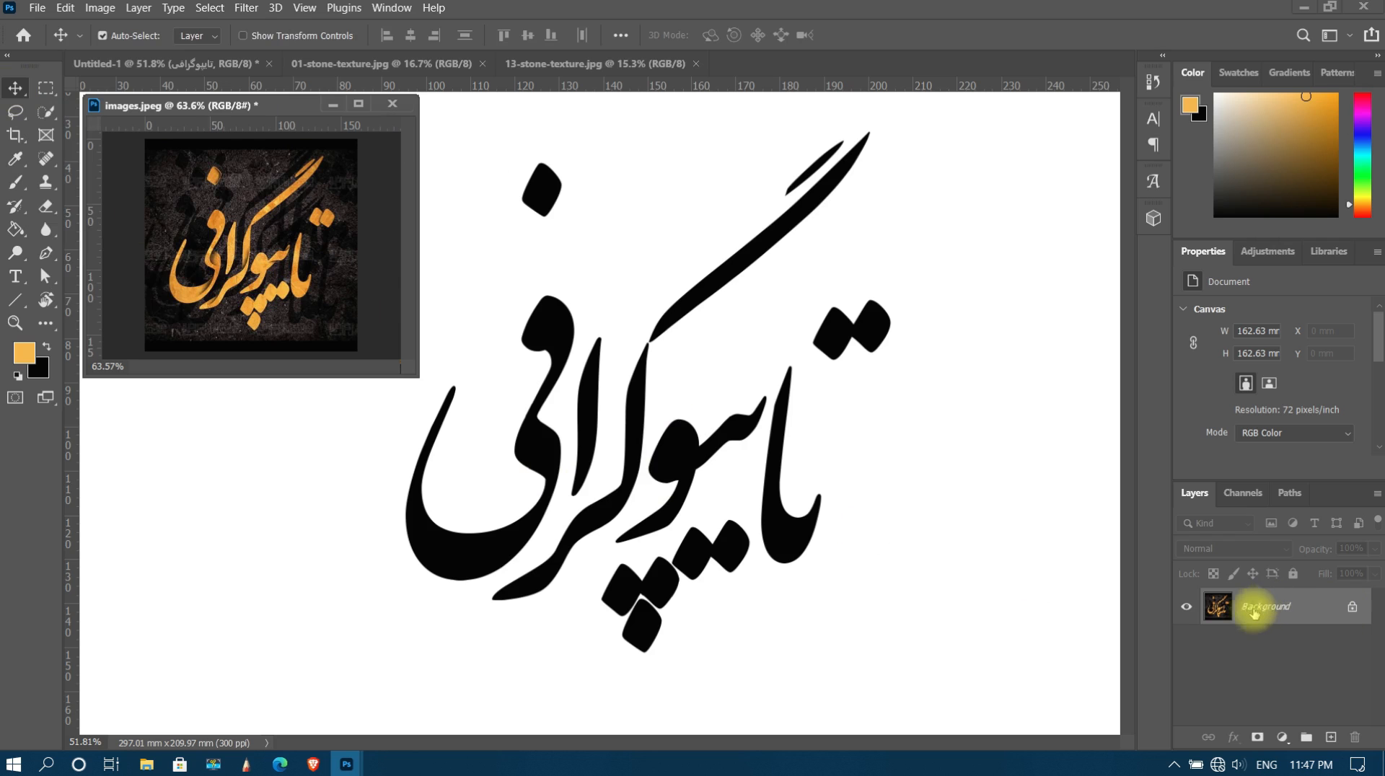
left_click(861, 389)
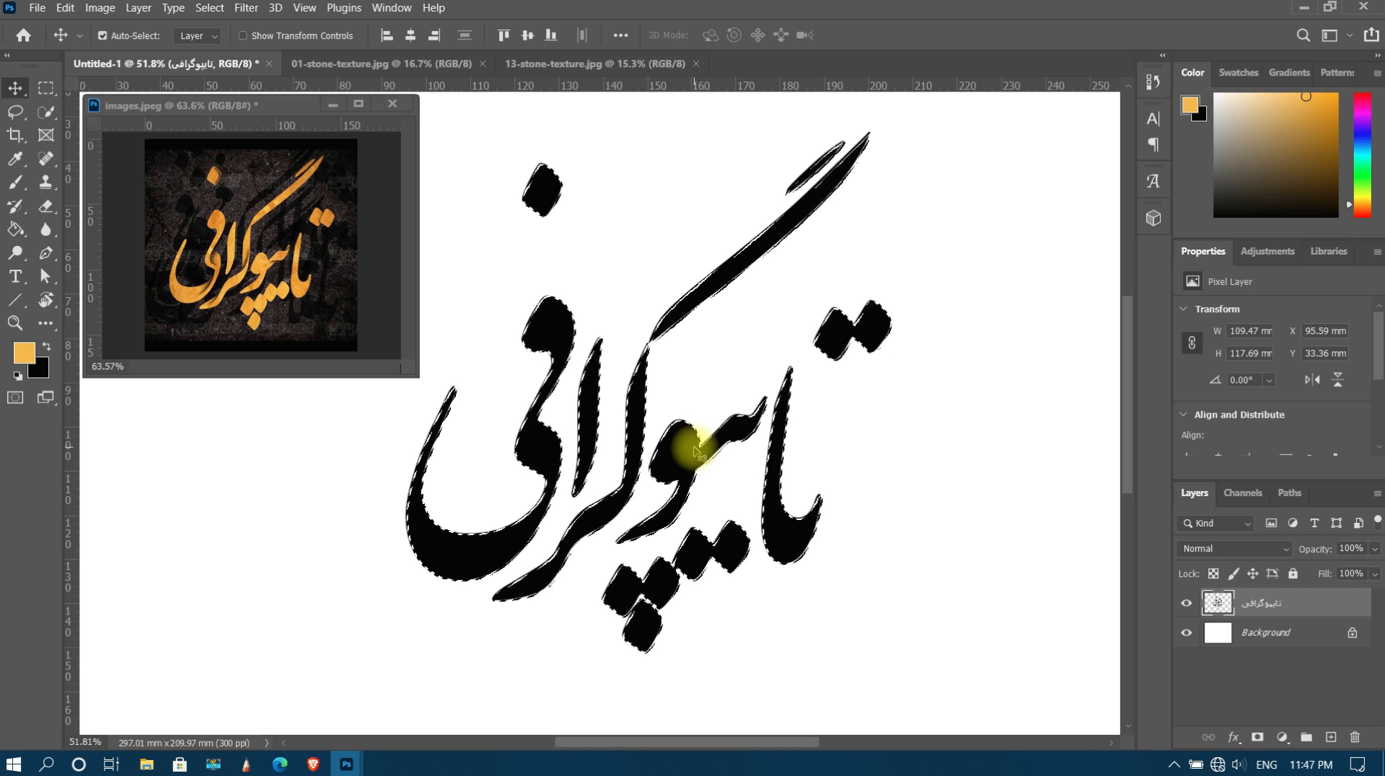
- Fill the selected lettering with the sampled orange and refill it with a more saturated orange
key("alt+Delete")
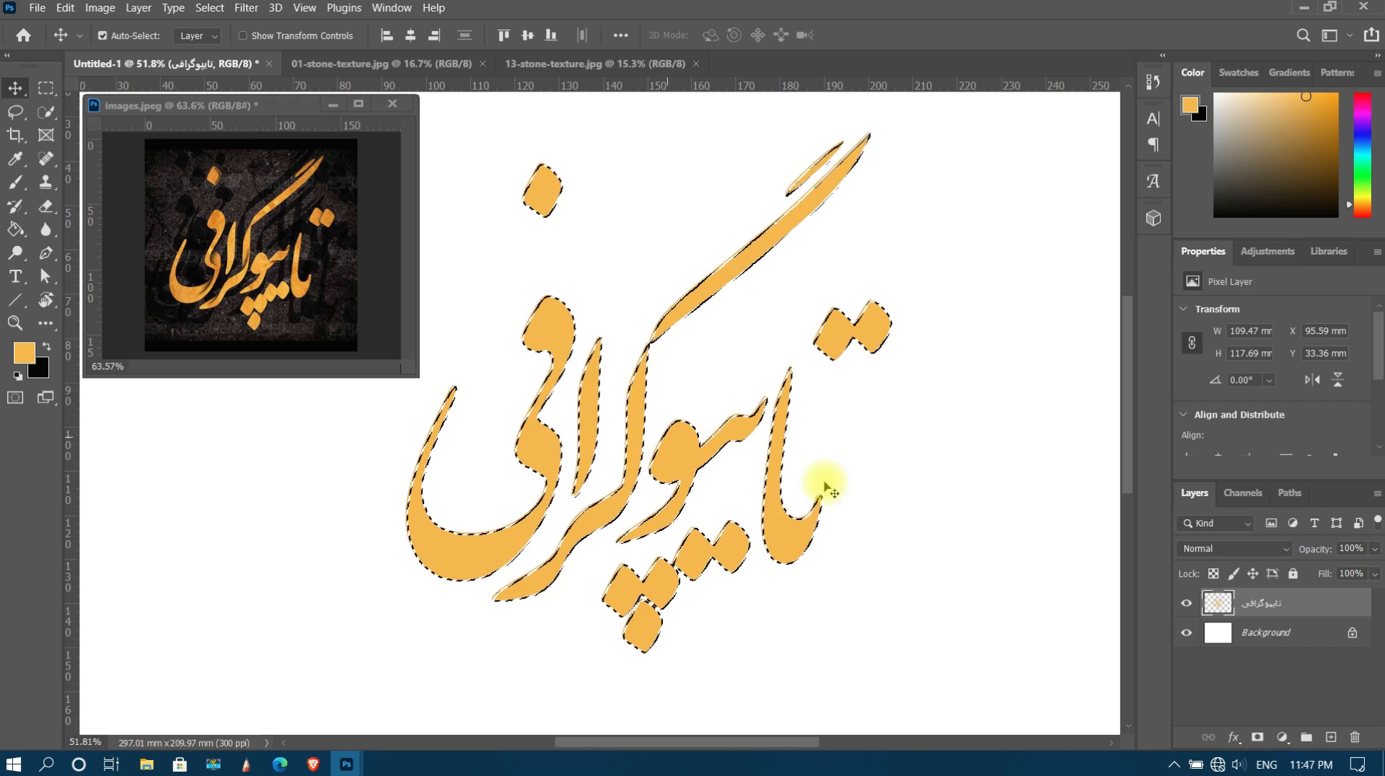
scroll(683, 485, "up", 1)
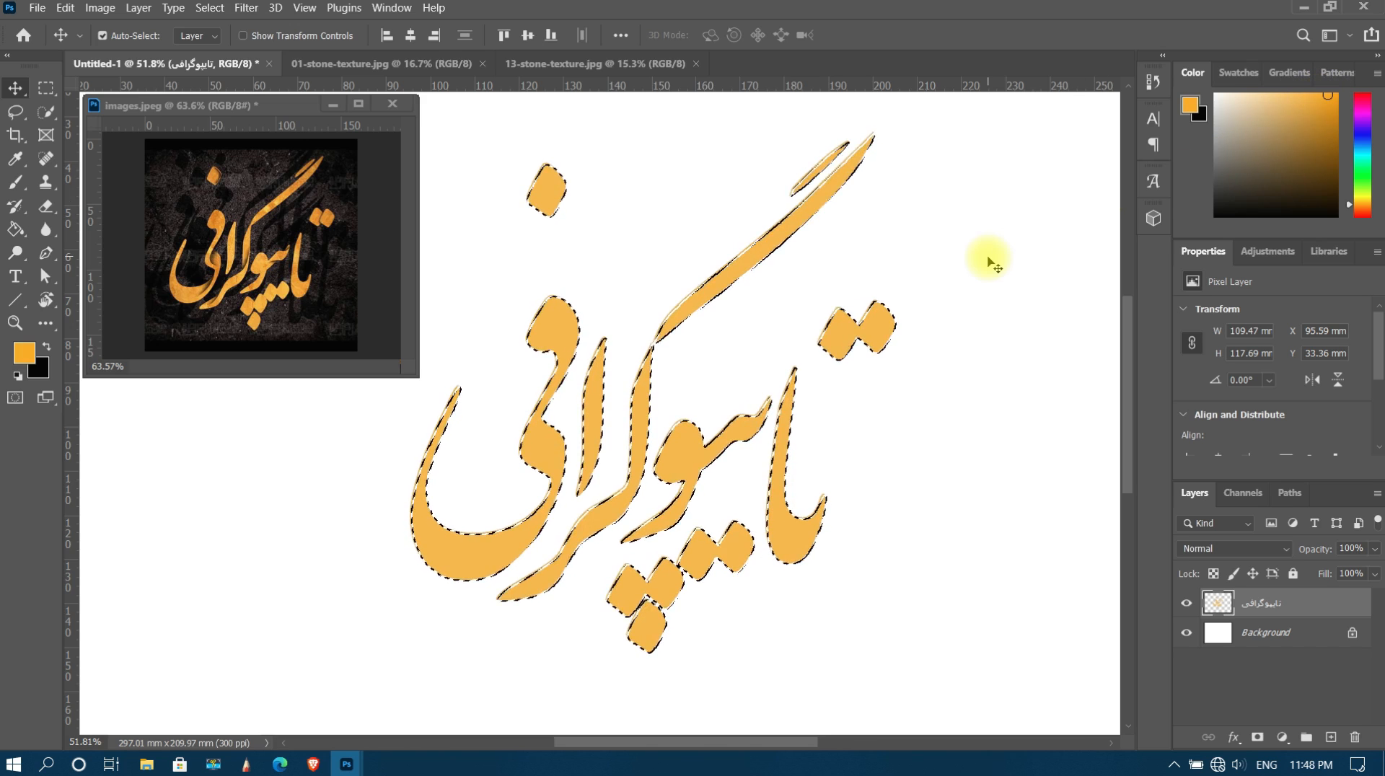
key("alt+Delete")
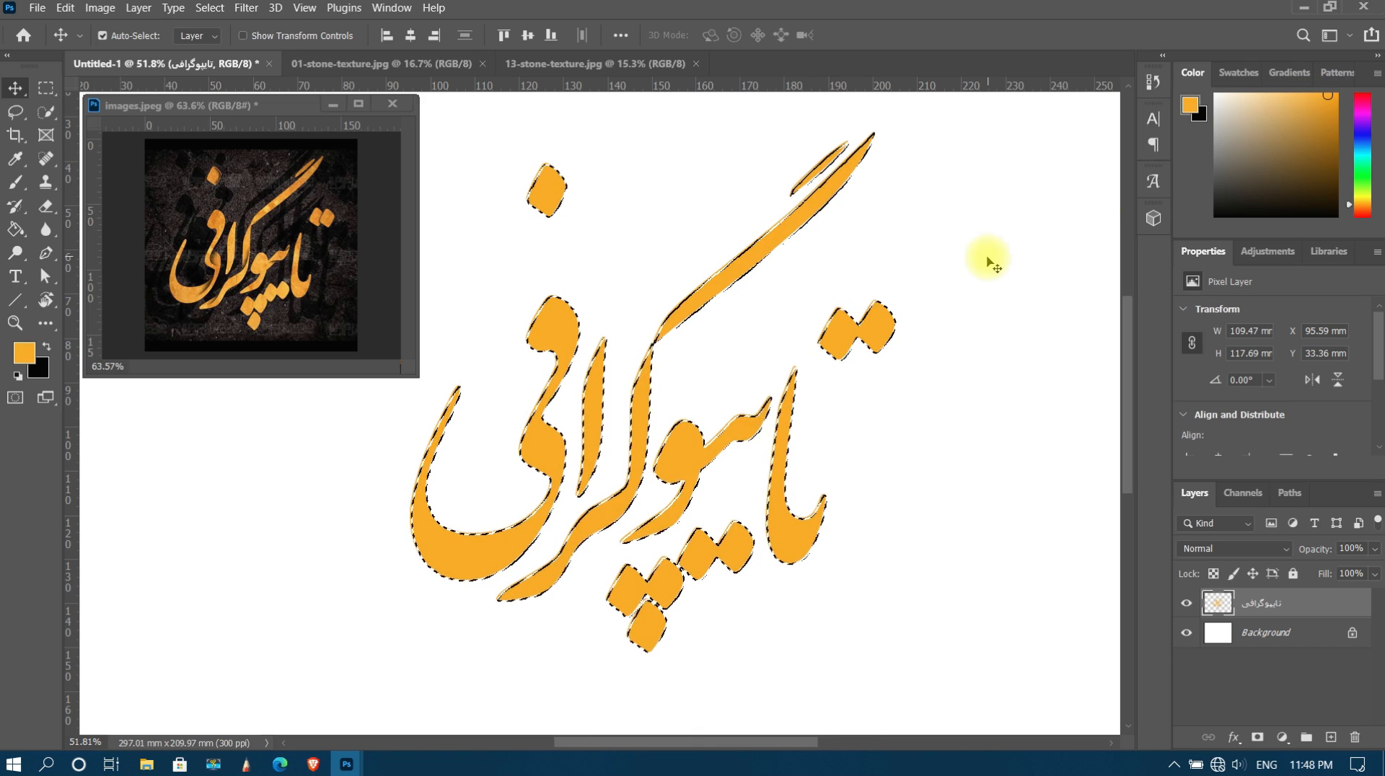
scroll(678, 381, "down", 1)
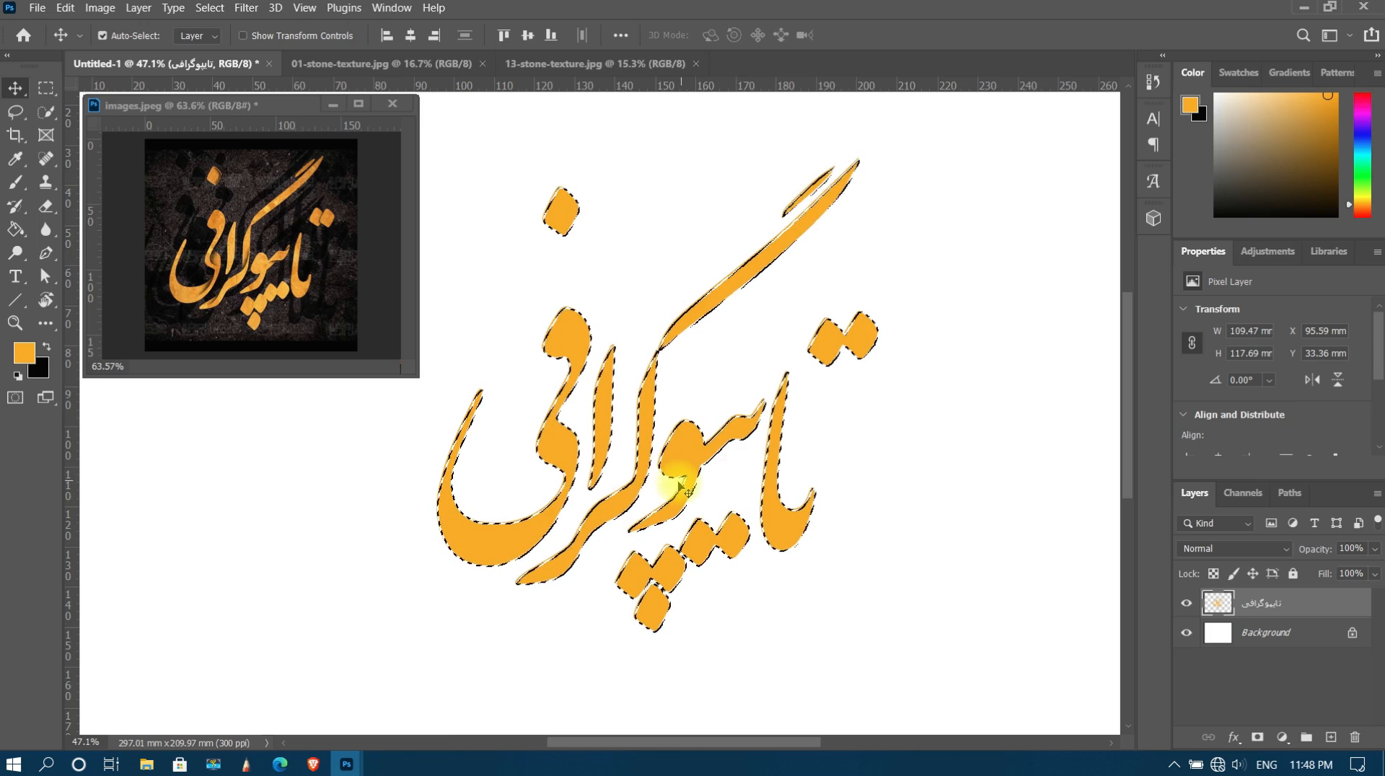
scroll(686, 489, "down", 1)
scroll(664, 279, "up", 1)
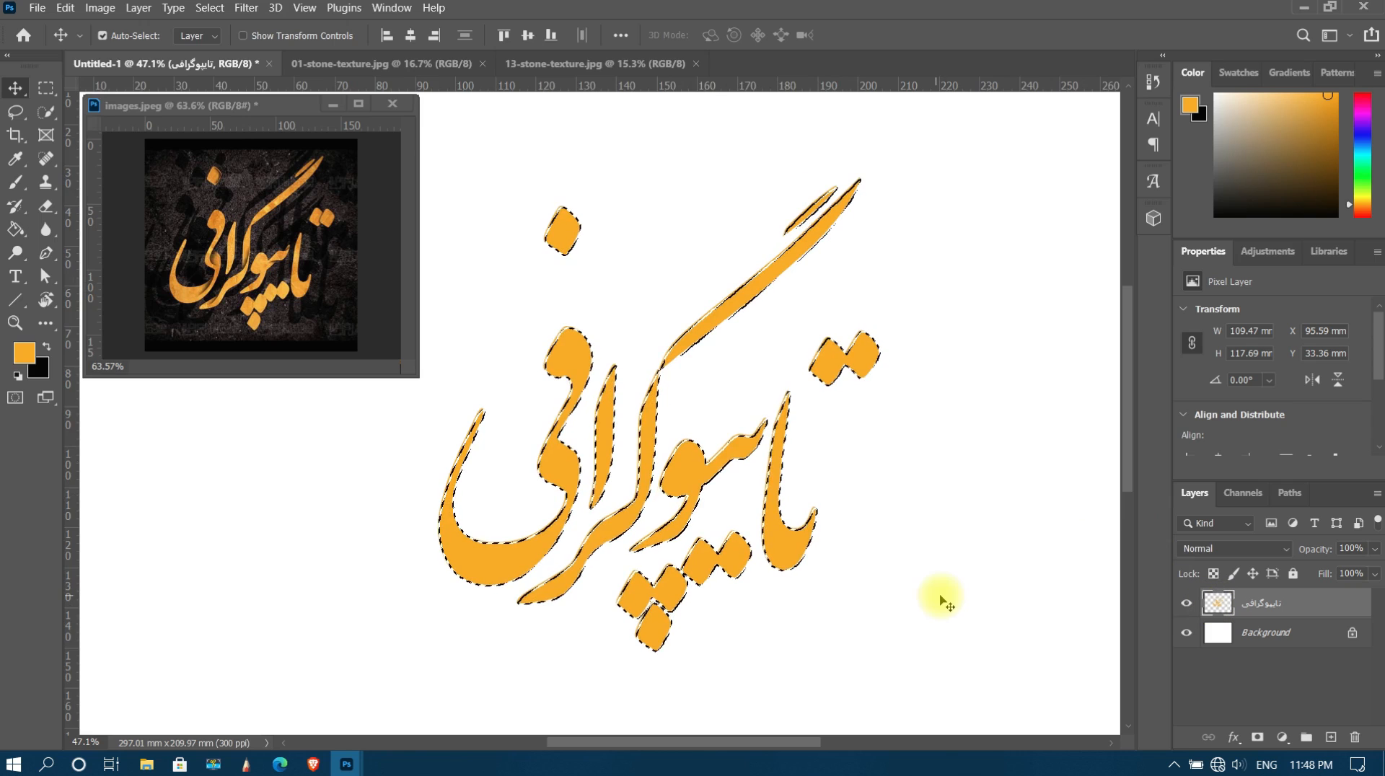
- Undo the orange fills and reload the lettering layer's outline as a selection
key("ctrl+z")
key("ctrl+z")
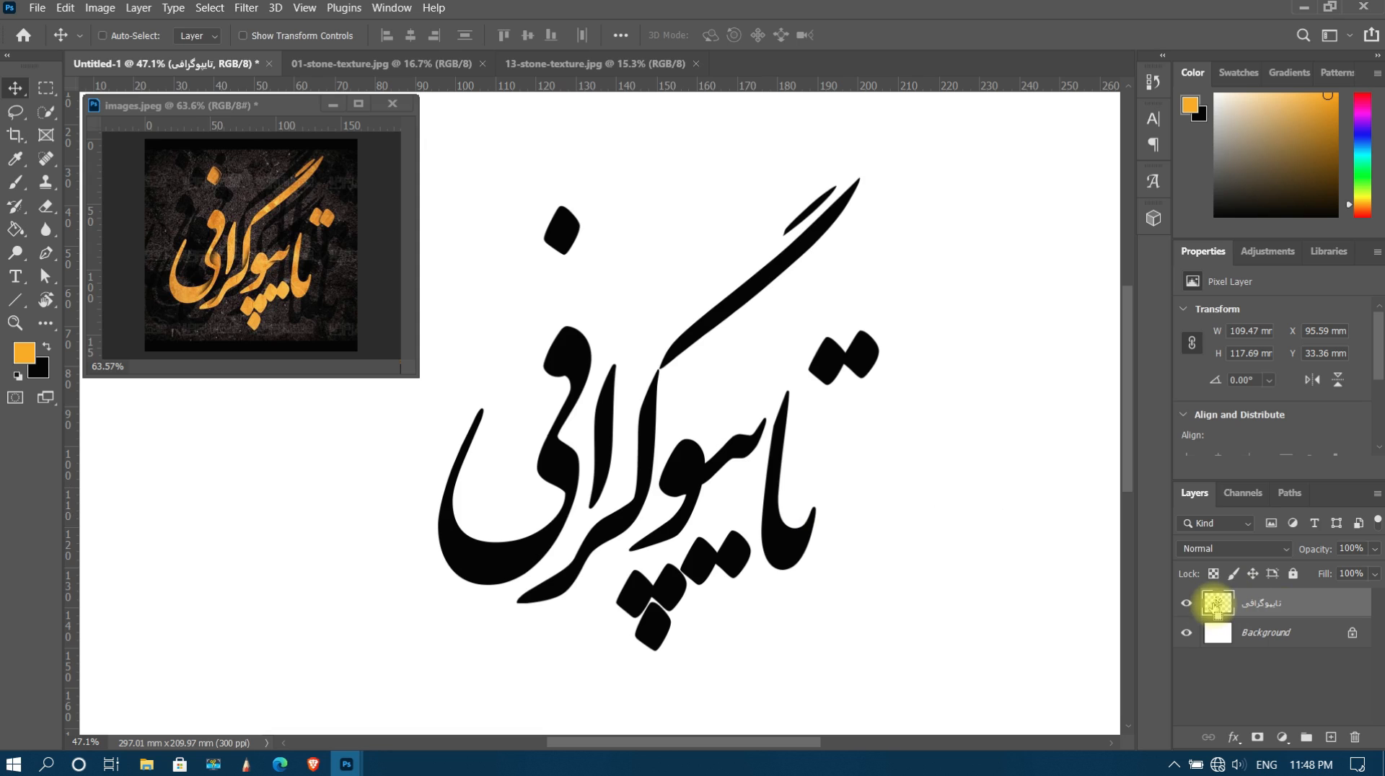
left_click(1218, 605, "ctrl")
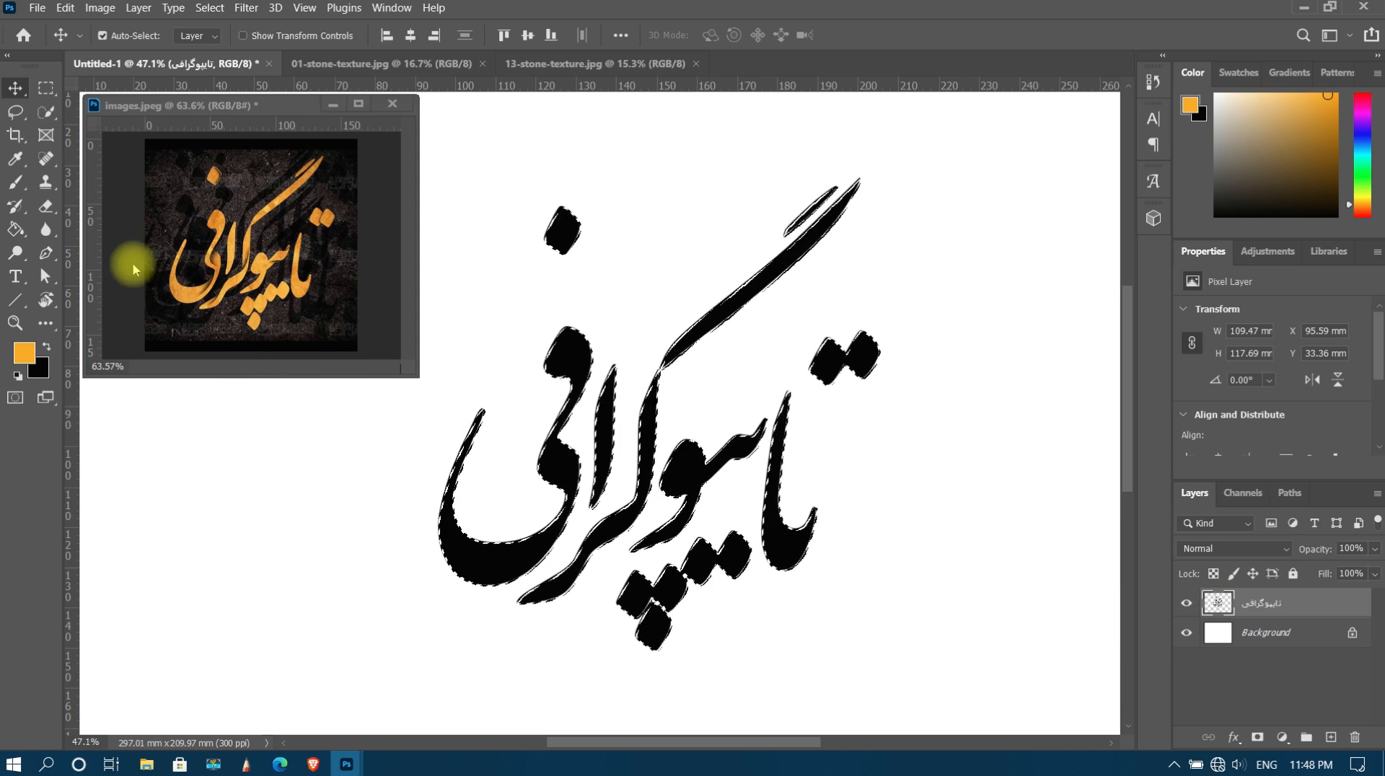
- Try painting the selected lettering orange with a 554-pixel brush, and undo the painting
left_click(19, 184)
right_click(451, 229)
left_click(488, 386)
left_click(621, 386)
mouse_move(785, 370)
left_mouse_down()
mouse_move(801, 376)
mouse_move(842, 324)
mouse_move(1082, 209)
left_mouse_up()
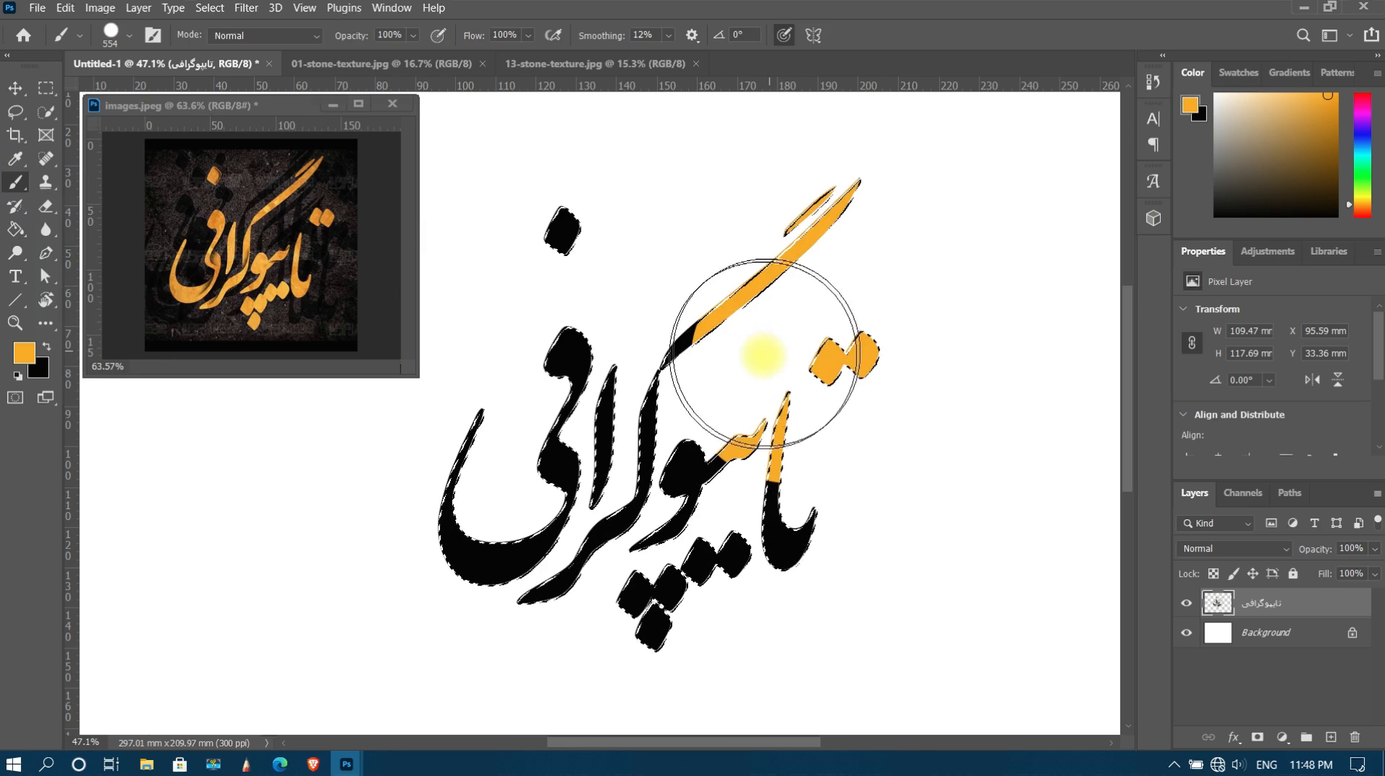
mouse_move(818, 542)
left_mouse_down()
mouse_move(396, 532)
mouse_move(532, 292)
mouse_move(579, 426)
left_mouse_up()
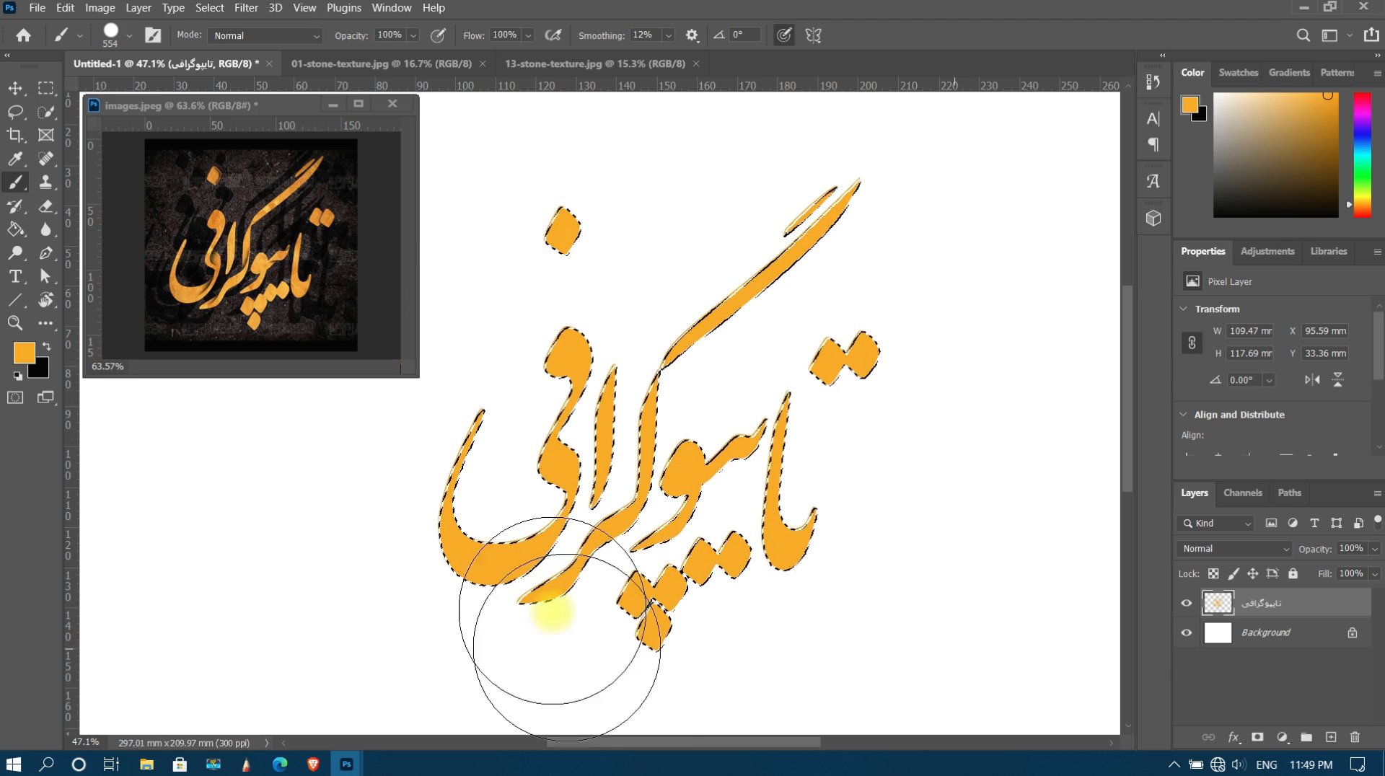
key("ctrl+z")
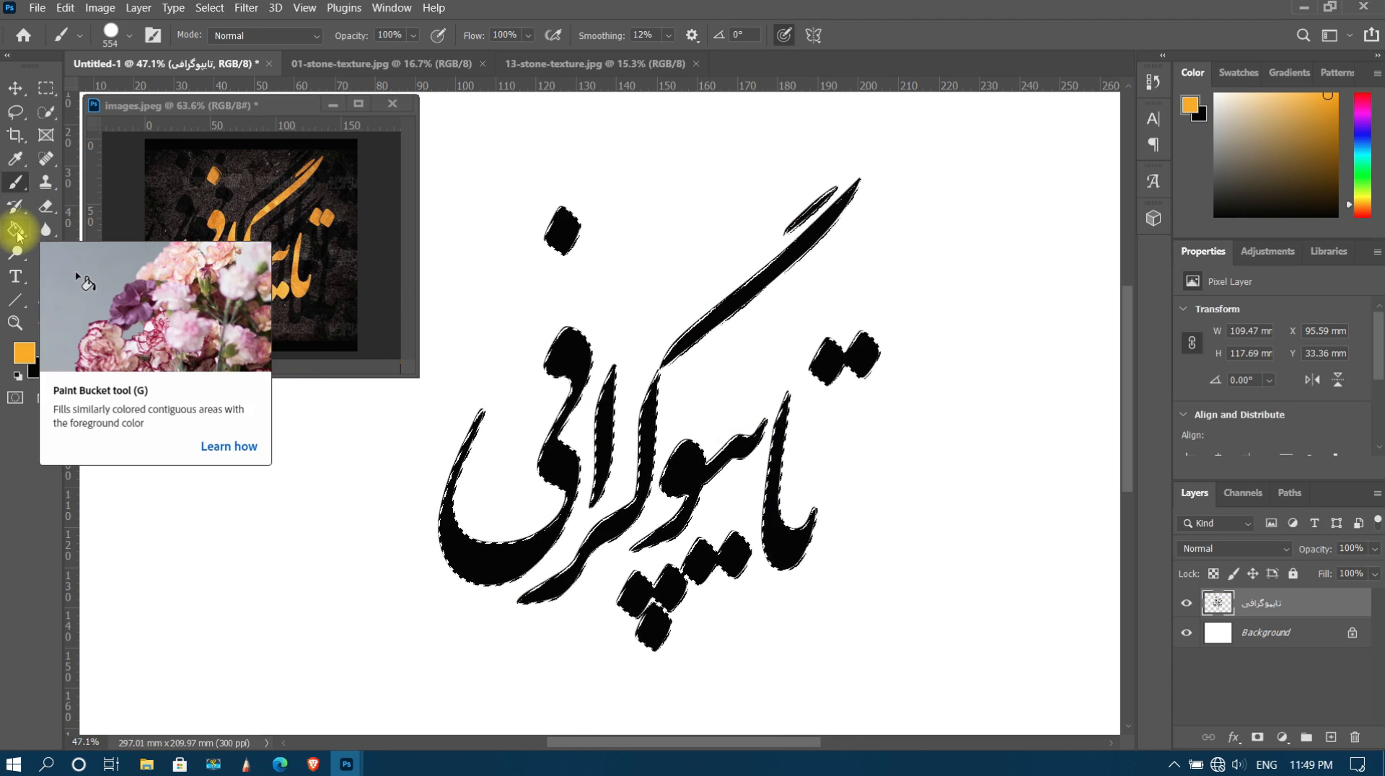
- Fill all the selected letters and dots with the foreground orange using the Paint Bucket tool, and clear the selection
left_click(17, 235)
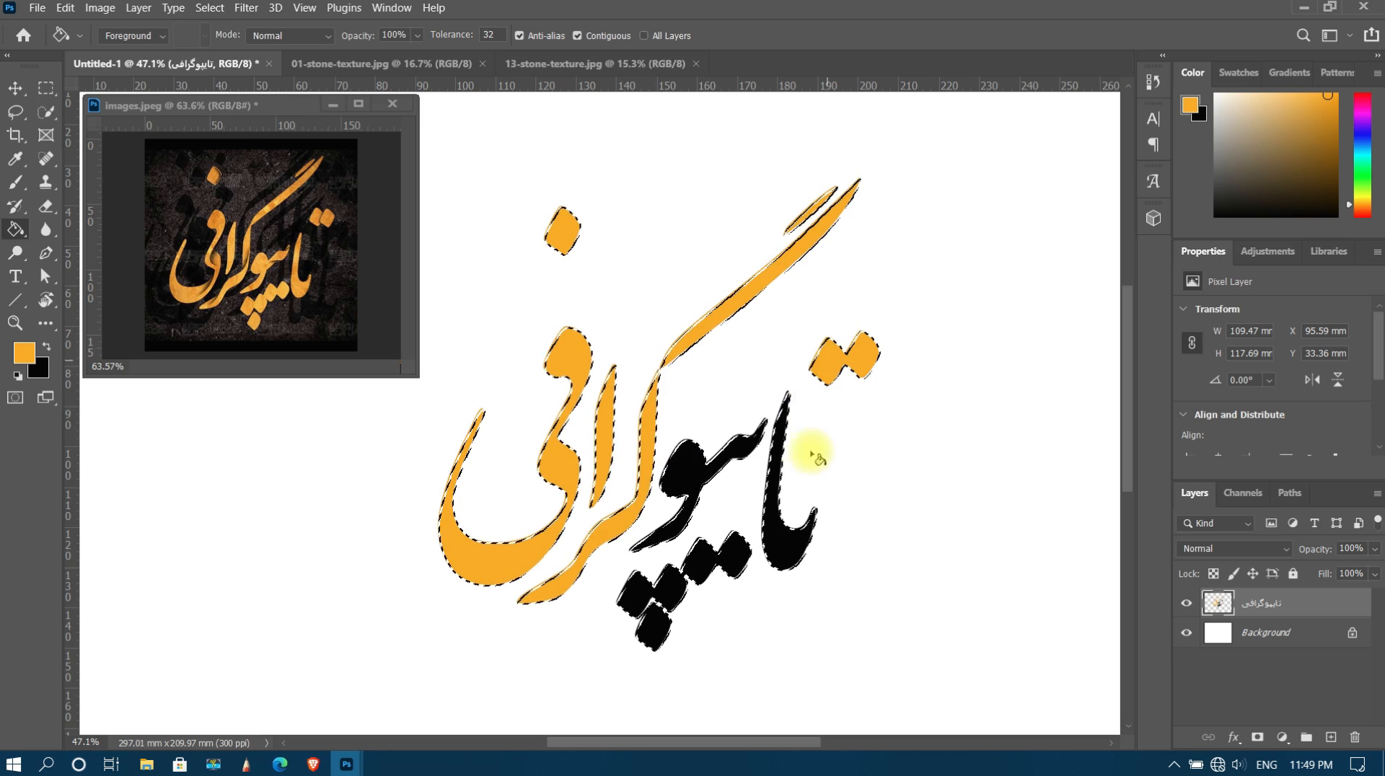
left_click(783, 499)
left_click(694, 485)
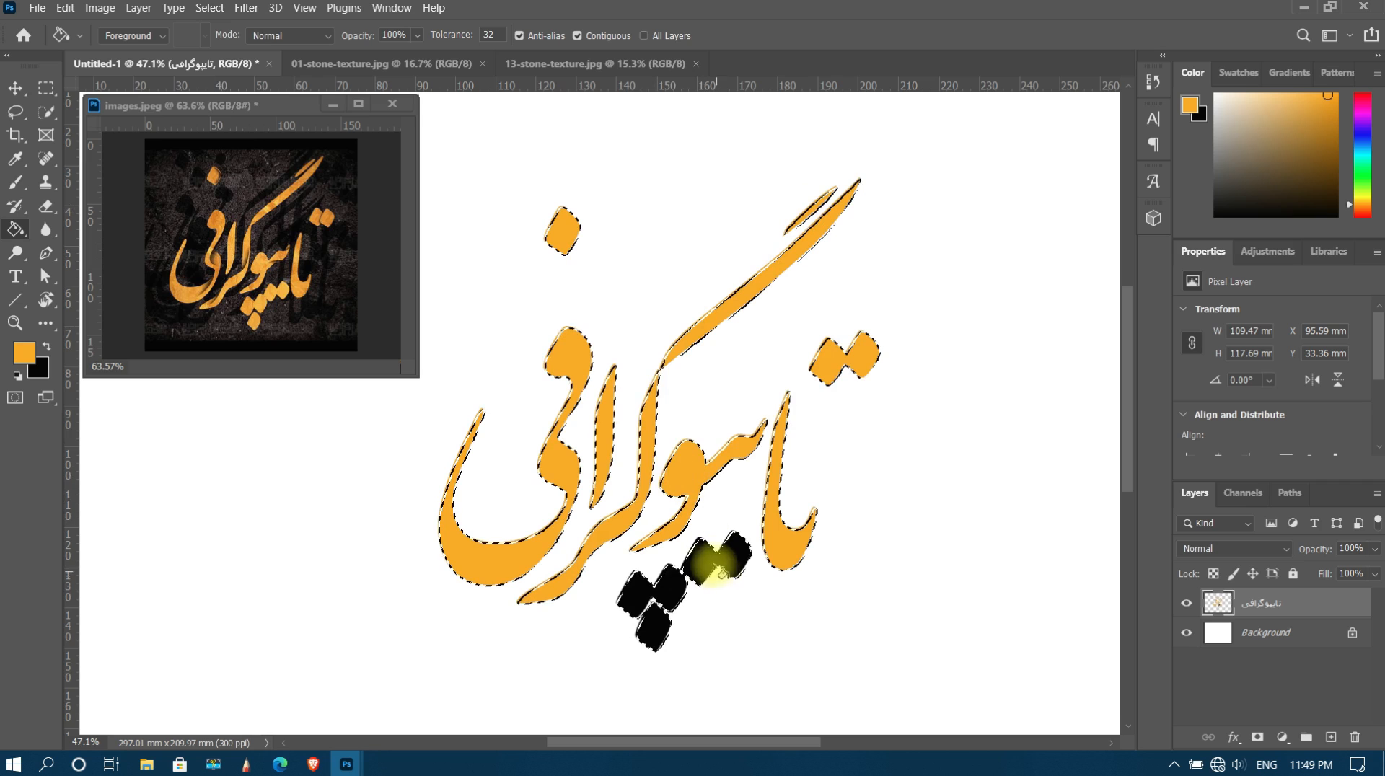
left_click(725, 555)
left_click(653, 593)
left_click(653, 628)
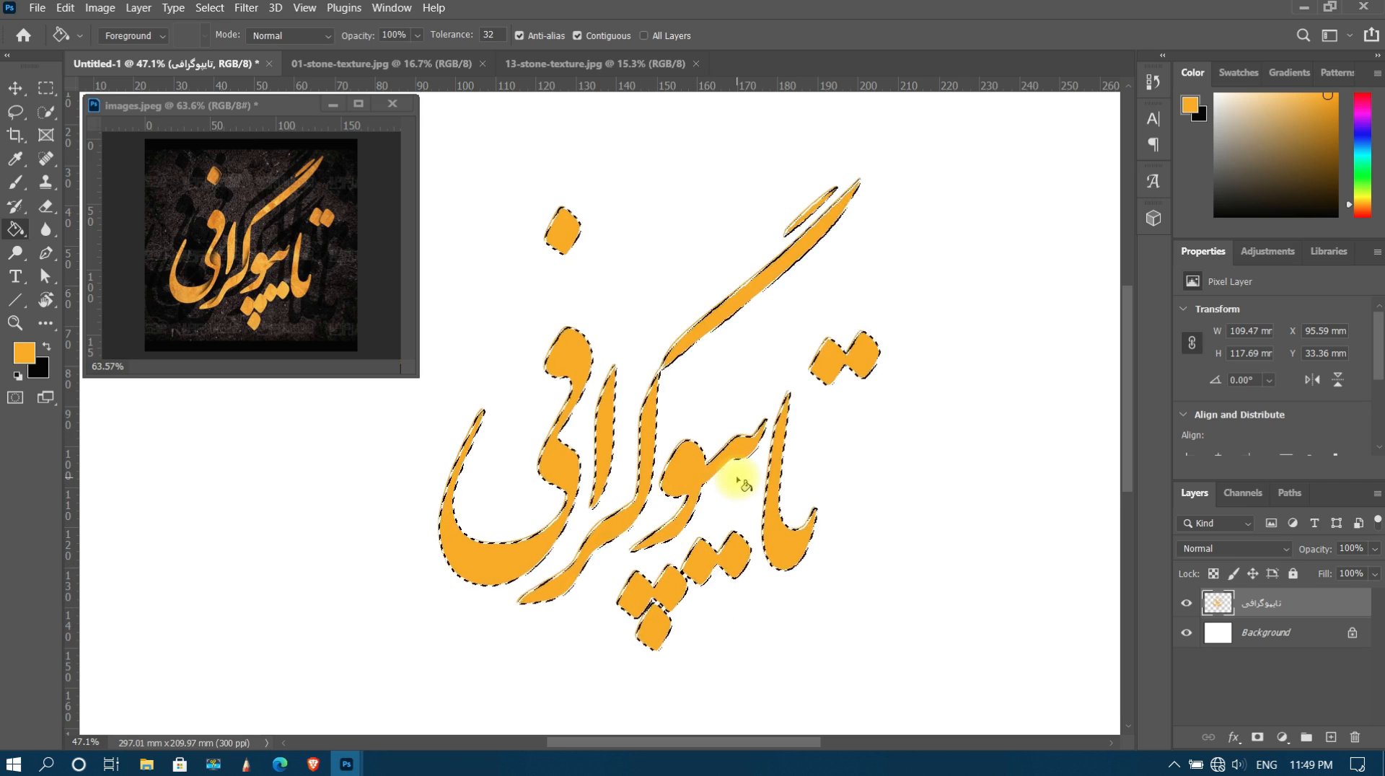
scroll(738, 480, "down", 1)
scroll(740, 478, "up", 2)
scroll(718, 436, "down", 2)
scroll(715, 586, "up", 1)
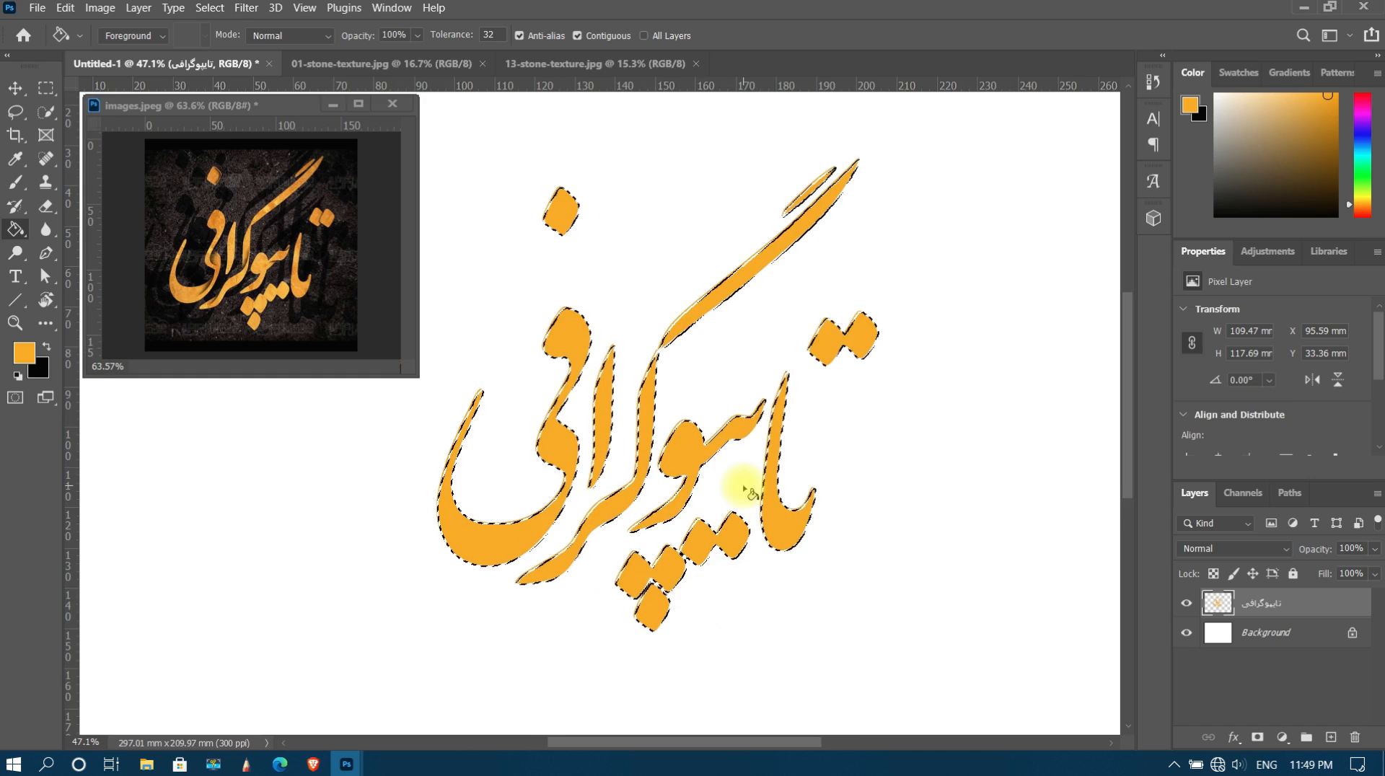
left_click(15, 88)
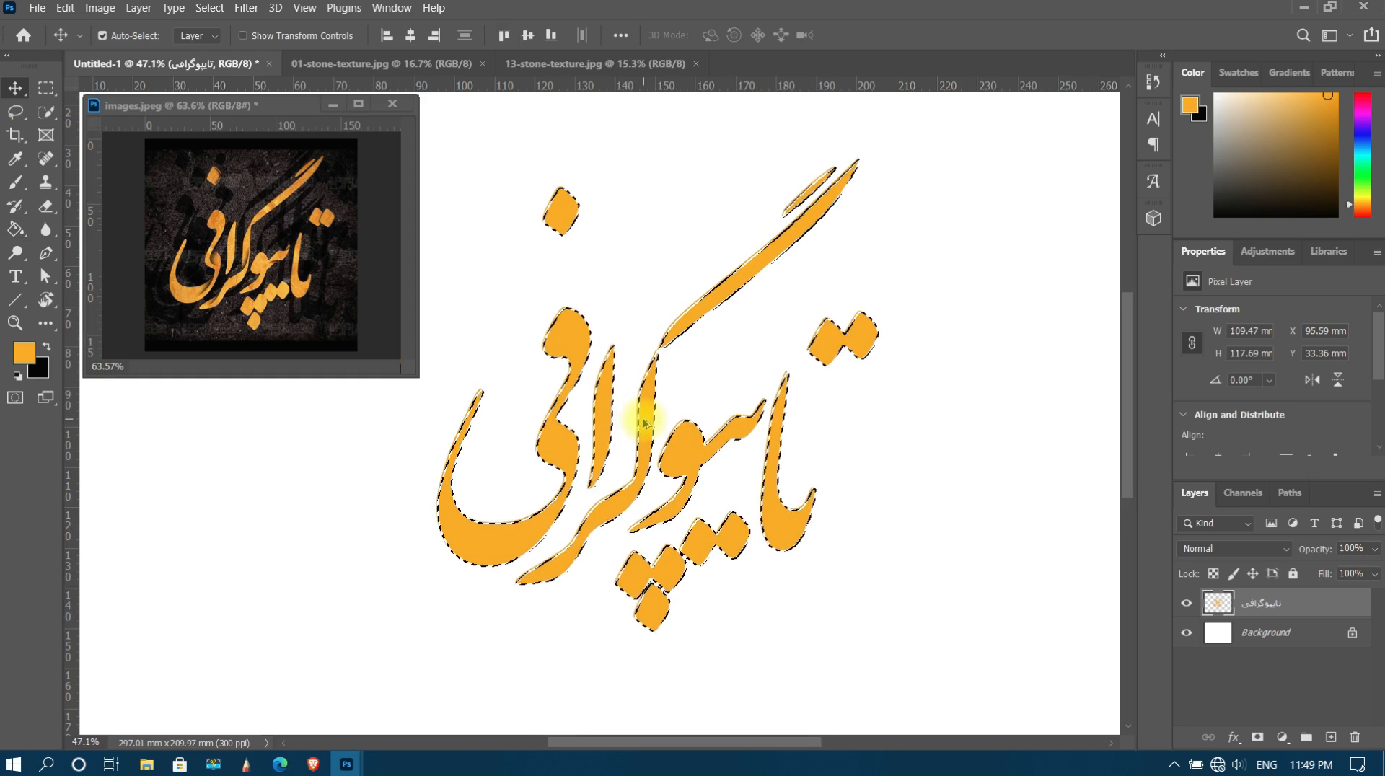
key("ctrl+d")
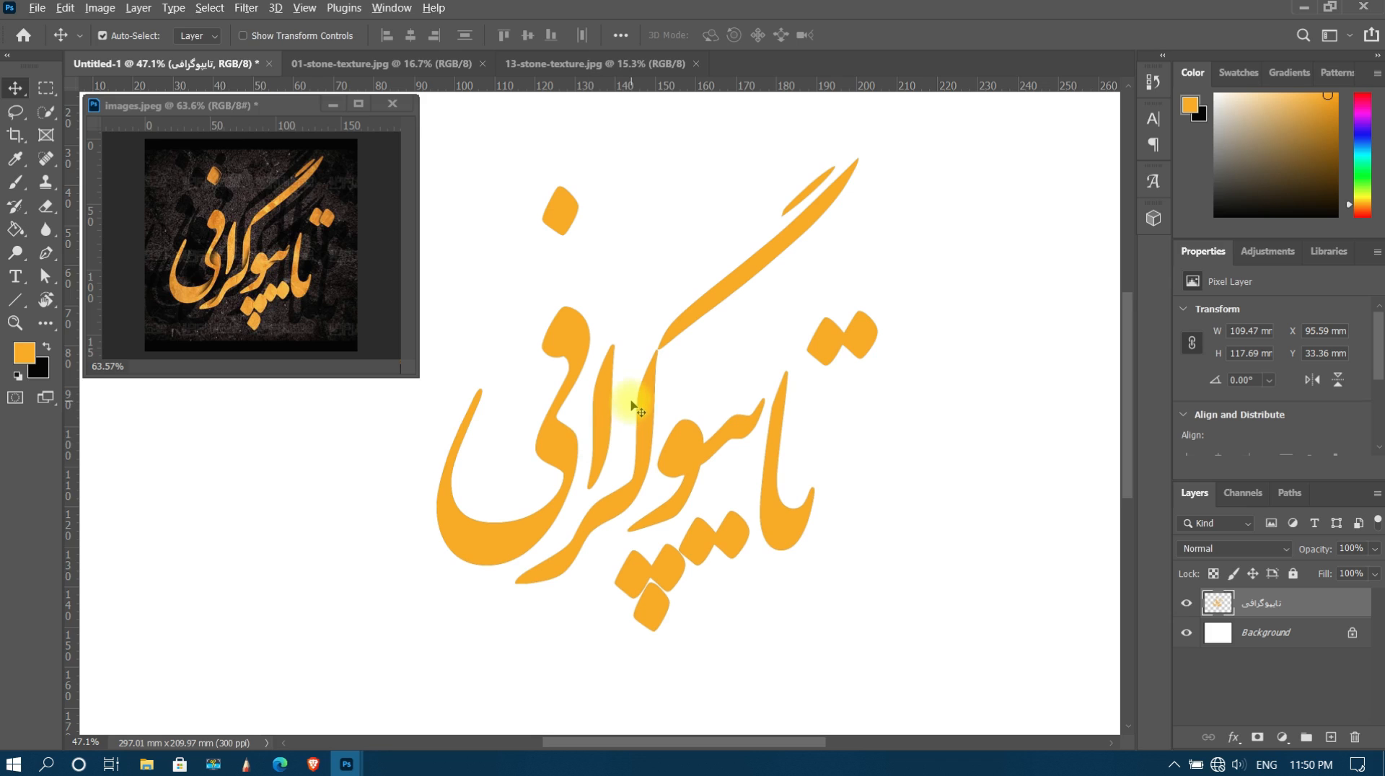
scroll(618, 355, "down", 2)
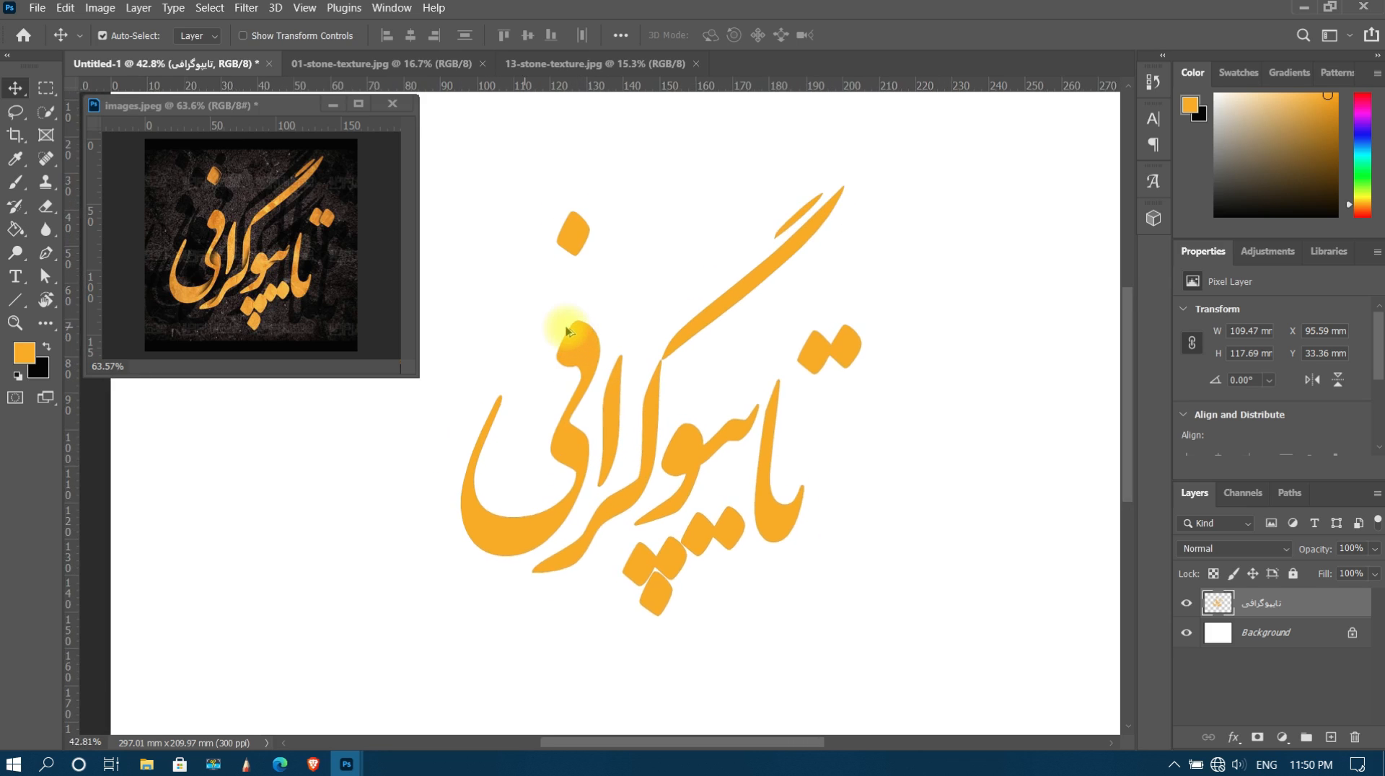
scroll(567, 332, "up", 2)
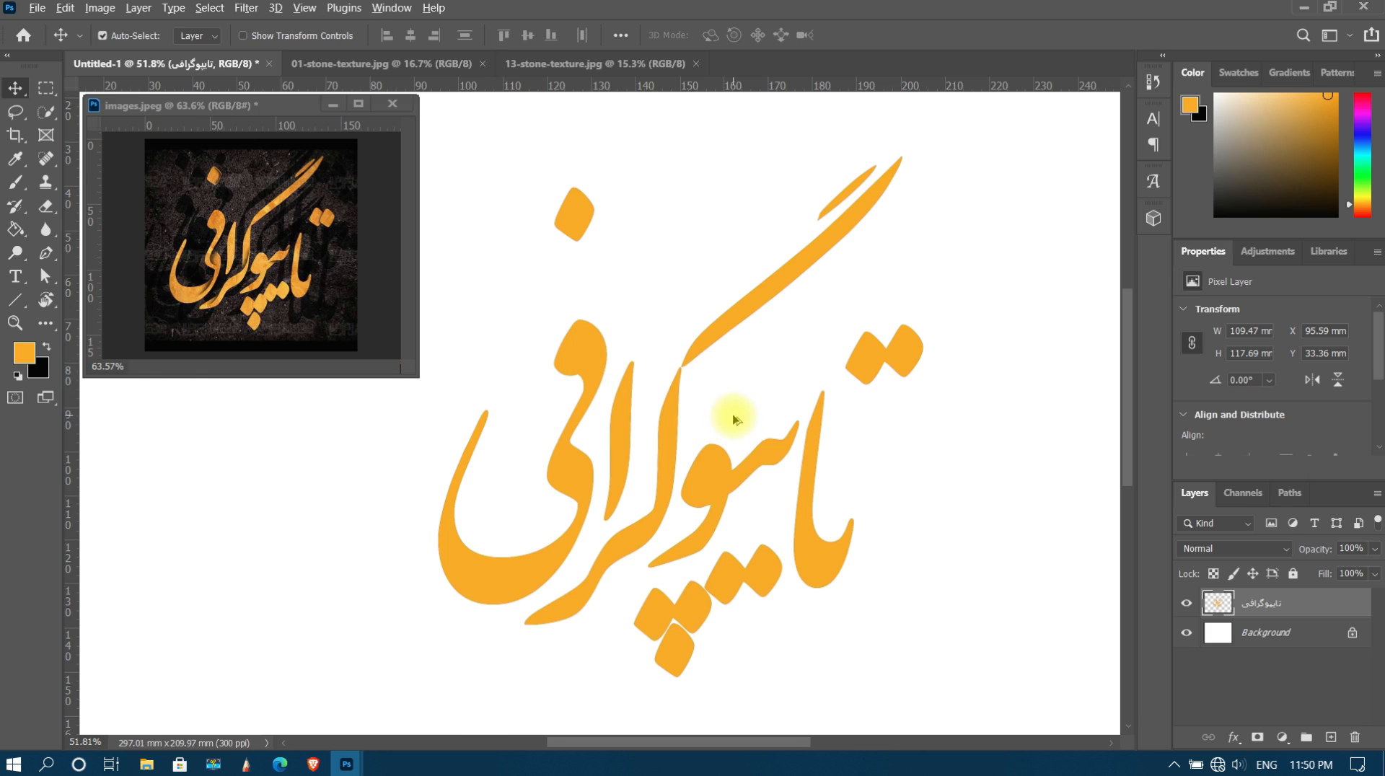
scroll(732, 417, "down", 3)
scroll(466, 404, "up", 2)
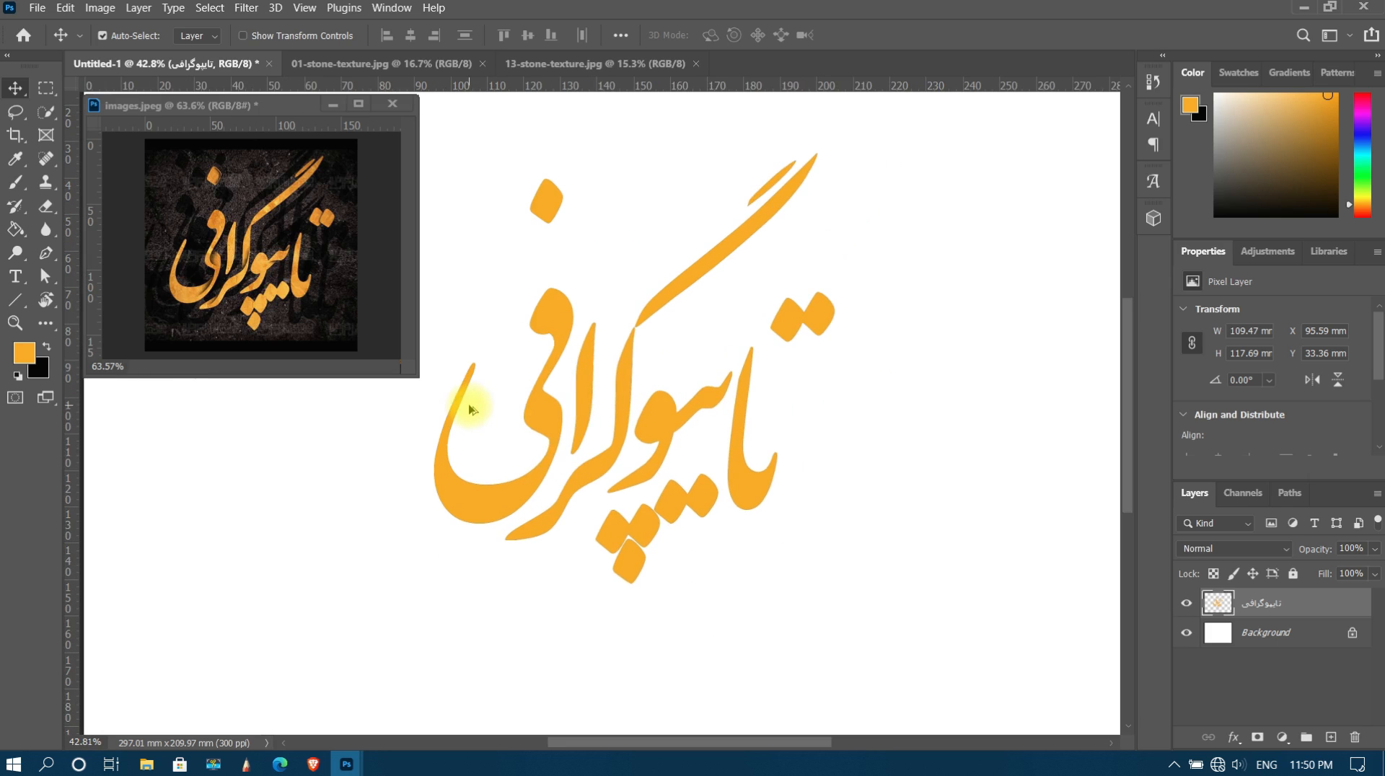
scroll(520, 311, "down", 1)
scroll(524, 325, "up", 1)
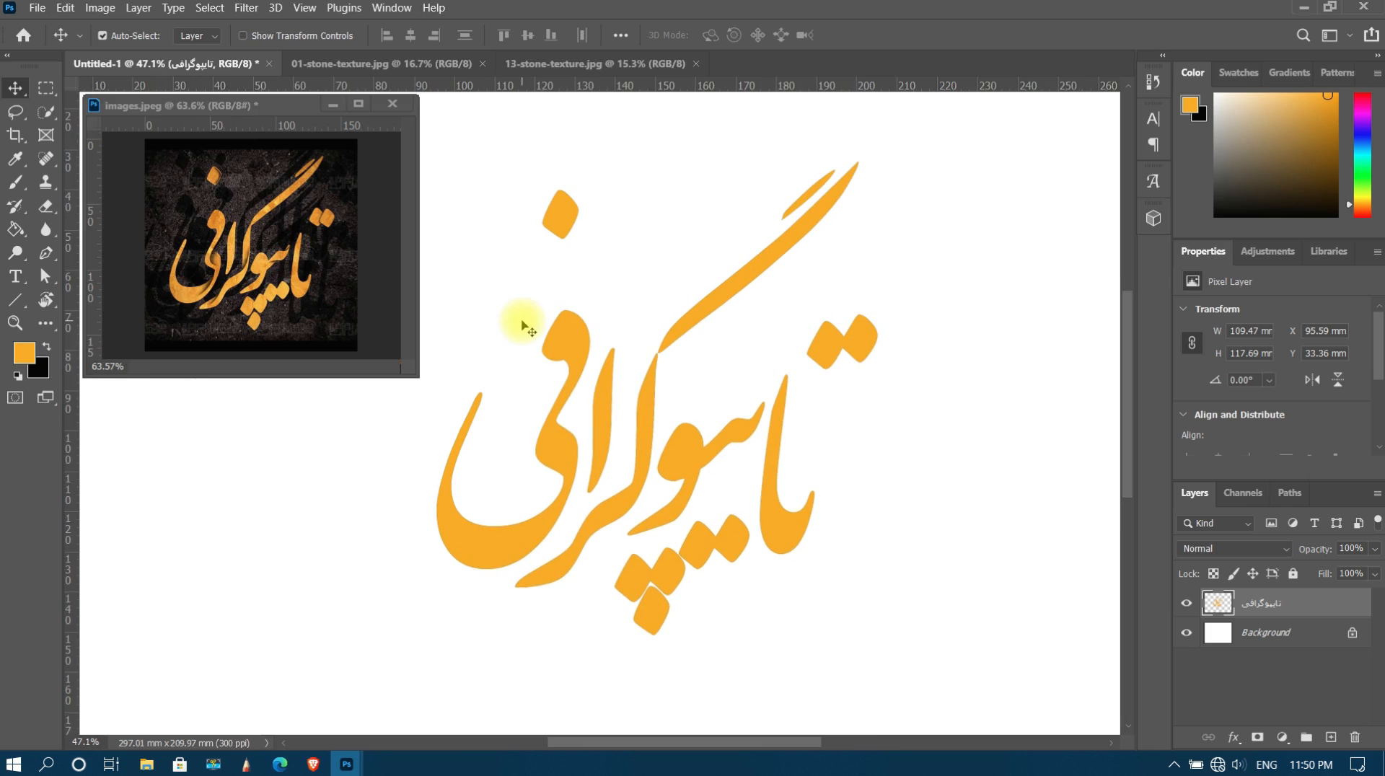